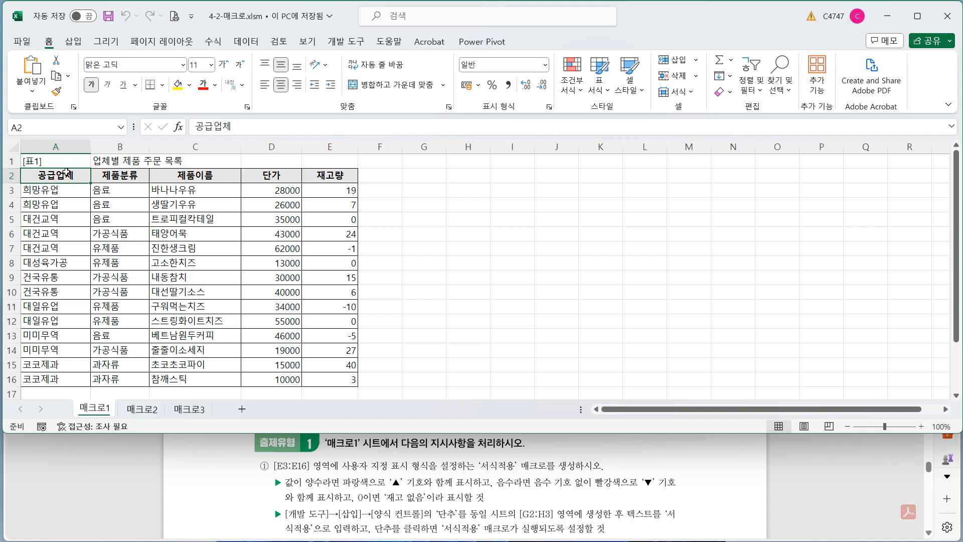
Step: Insert a form control button that exactly covers cells G2:H3
left_click_drag(344, 190, 329, 382)
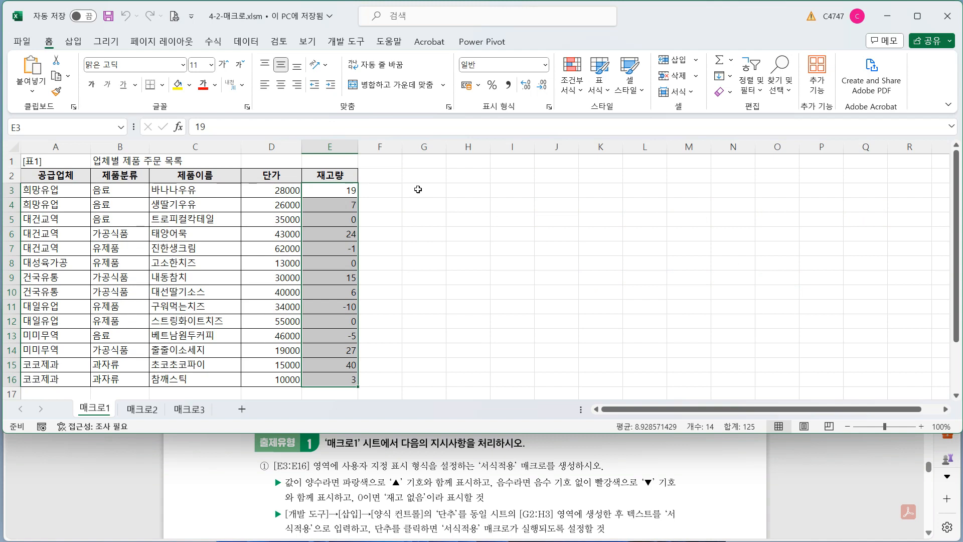
left_click_drag(423, 177, 461, 189)
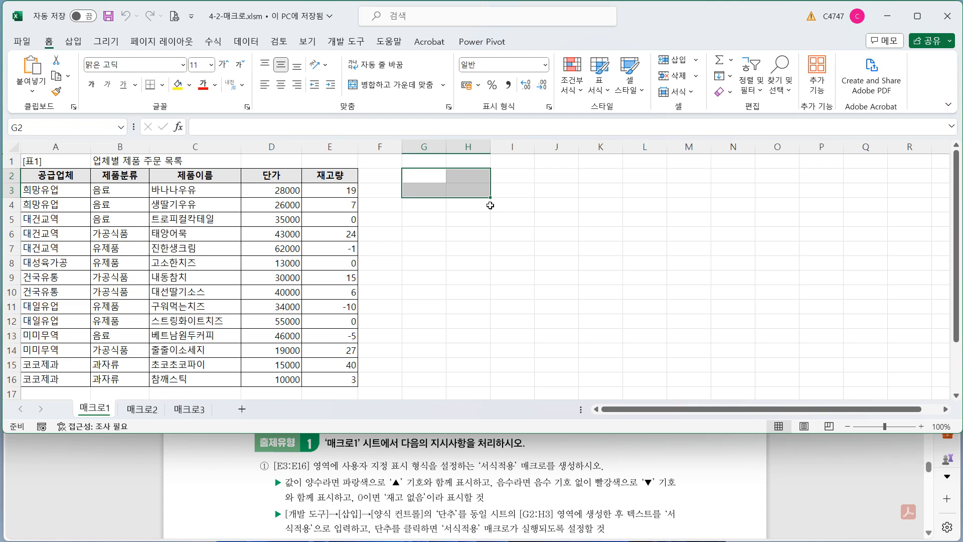
left_click(349, 42)
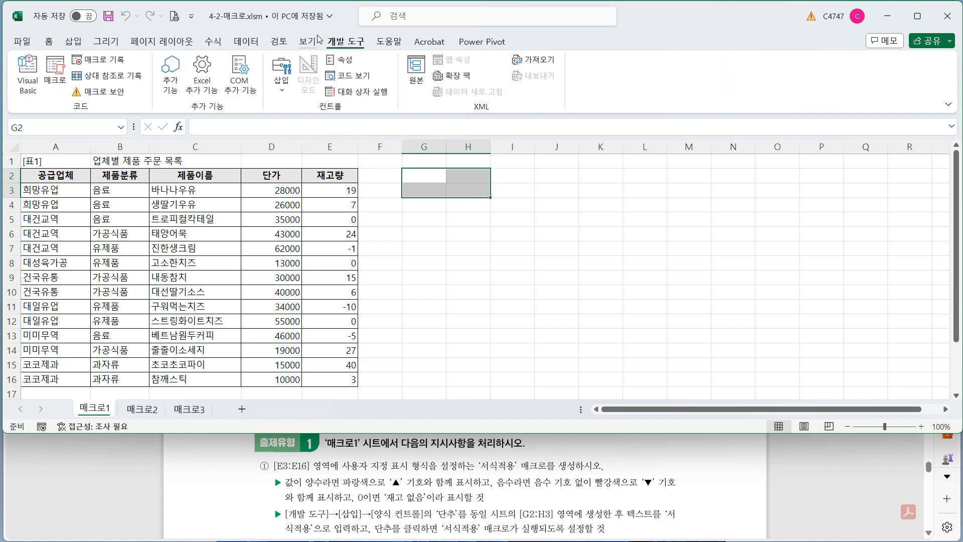
left_click(278, 85)
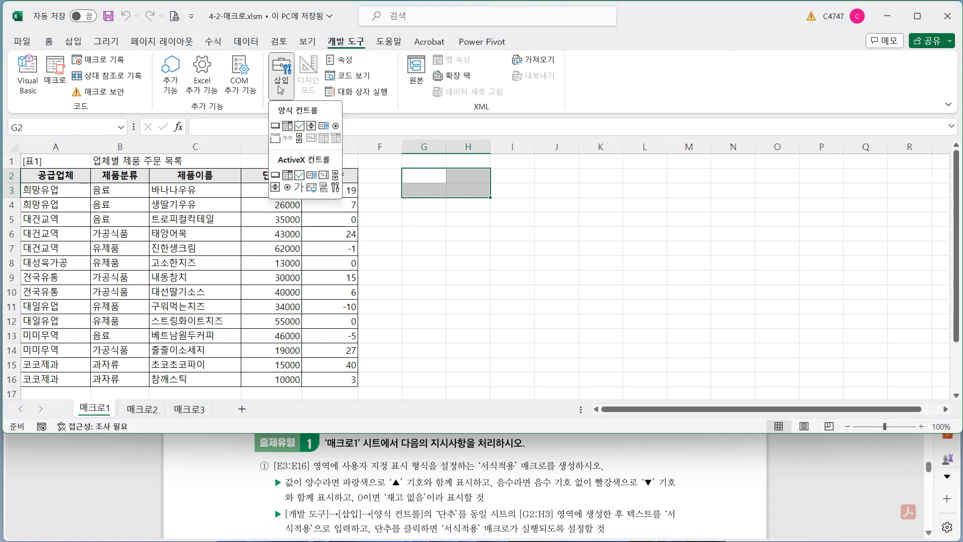
left_click(274, 127)
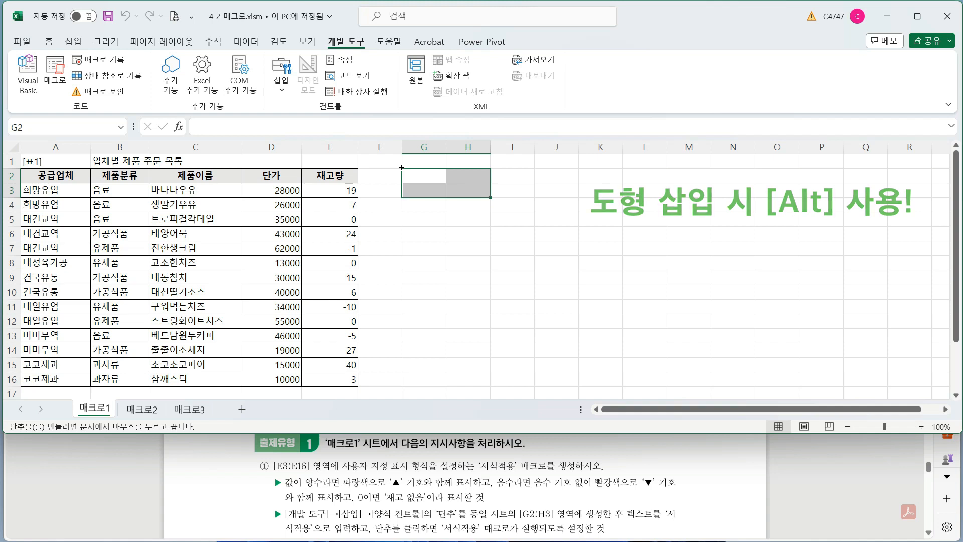
left_click_drag(401, 167, 483, 193)
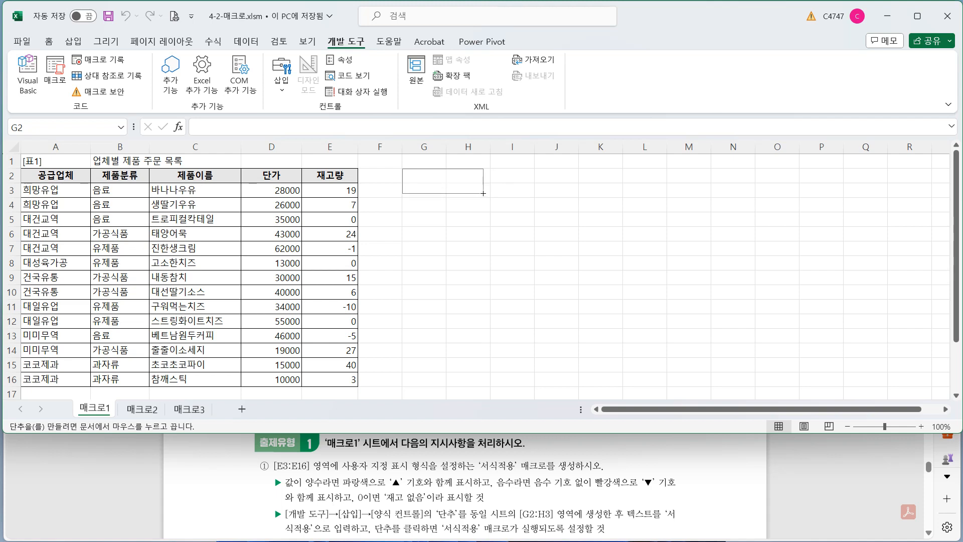
left_click_drag(483, 193, 483, 193)
key("alt")
left_click_drag(494, 199, 494, 199)
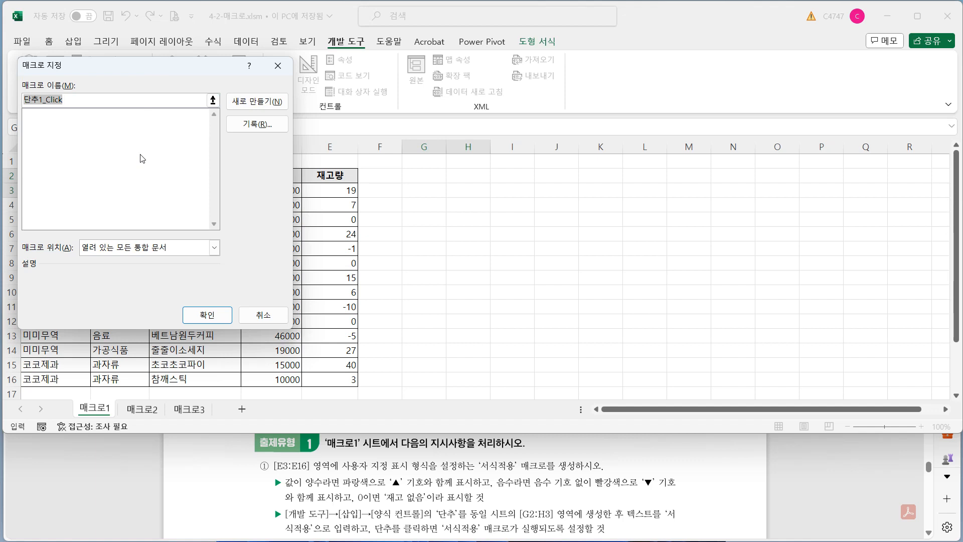
Step: Start recording a macro named 서식적용 for the new button, stored in the current workbook
left_click(259, 125)
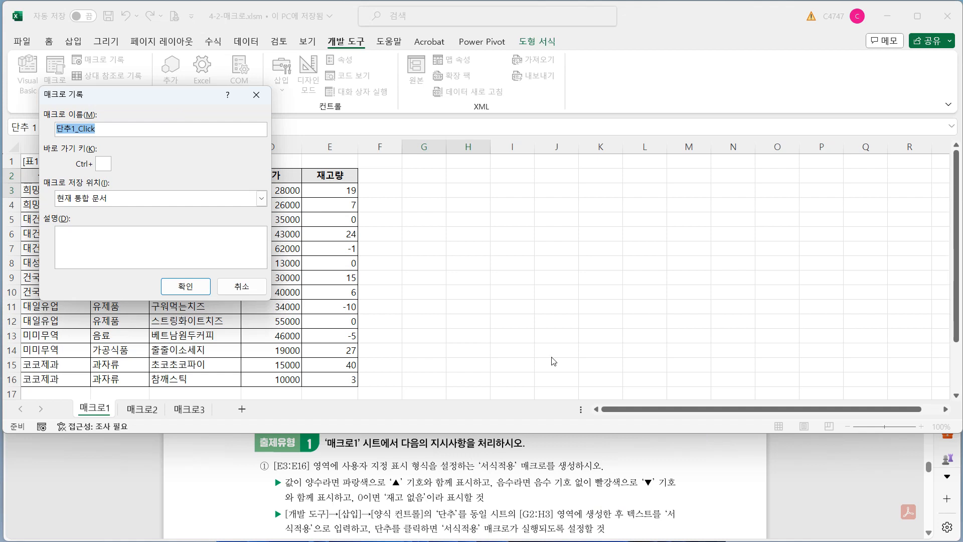
type("서식적용")
left_click(195, 293)
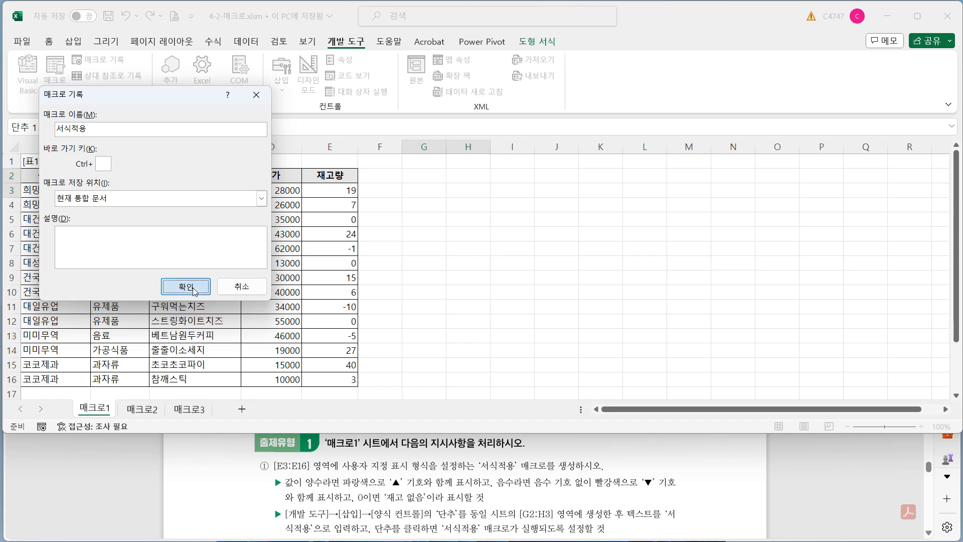
Step: Choose a custom number format for cells E3:E16 and clear the existing format code
left_click_drag(345, 189, 330, 376)
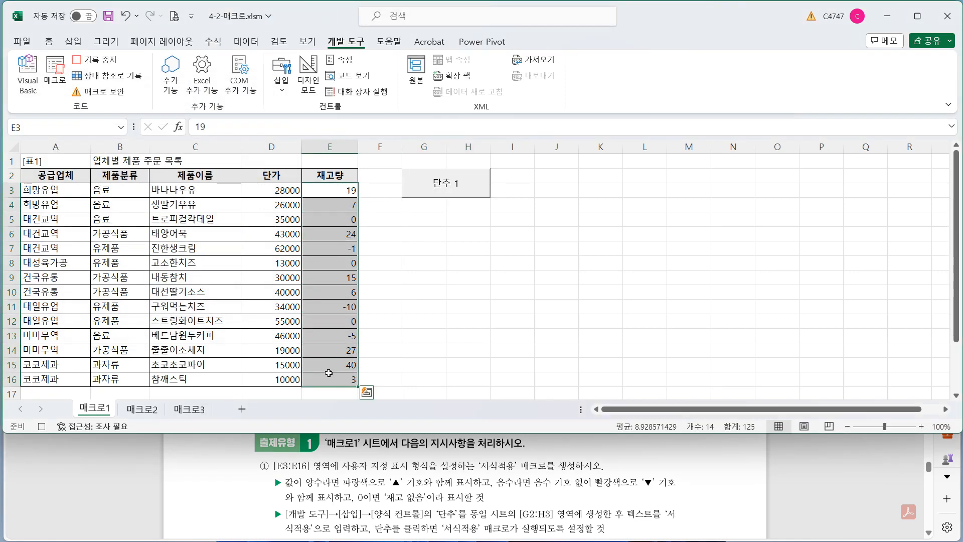
key("ctrl+1")
left_click_drag(178, 22, 554, 36)
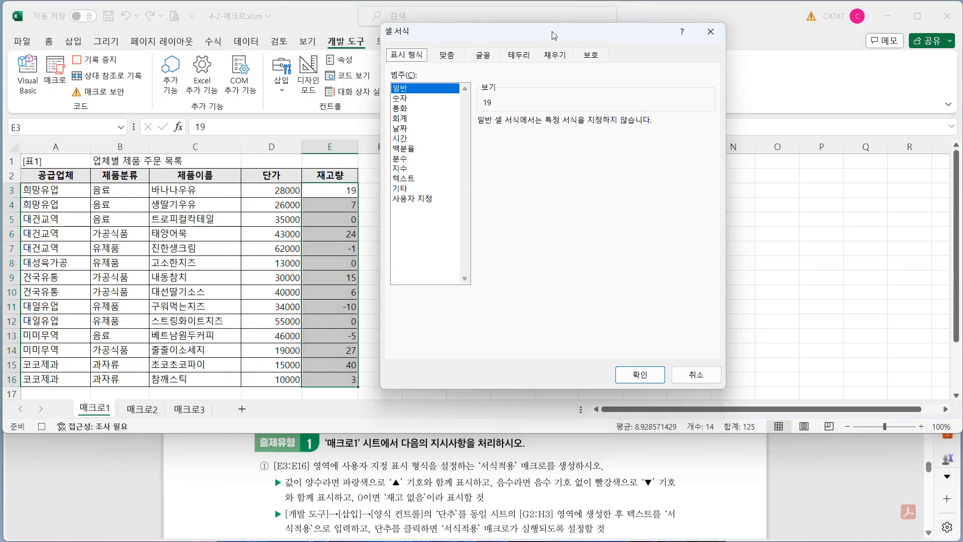
left_click(429, 199)
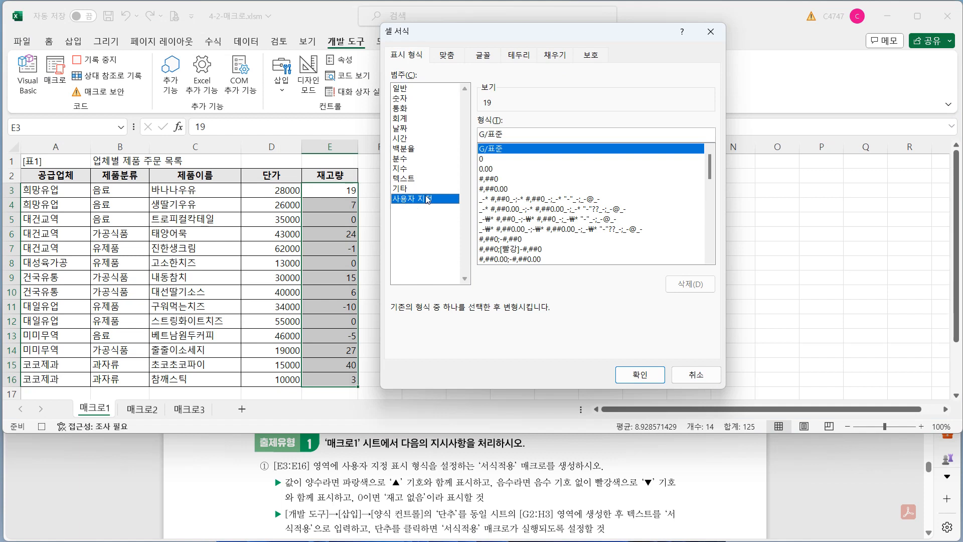
left_click_drag(536, 132, 434, 139)
key("BackSpace")
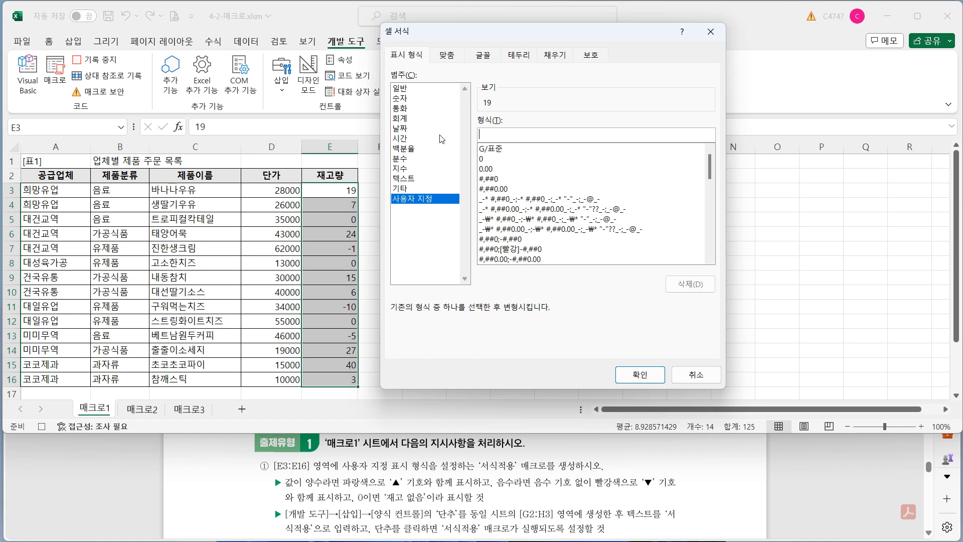
Step: Enter [파랑]"▲"0 as the positive-number section of the custom format code
type("[")
type("vkfk")
key("BackSpace")
key("BackSpace")
key("BackSpace")
key("BackSpace")
type("파랑]")
type("\"\"")
type("ㅁ")
key("Hangul_Hanja")
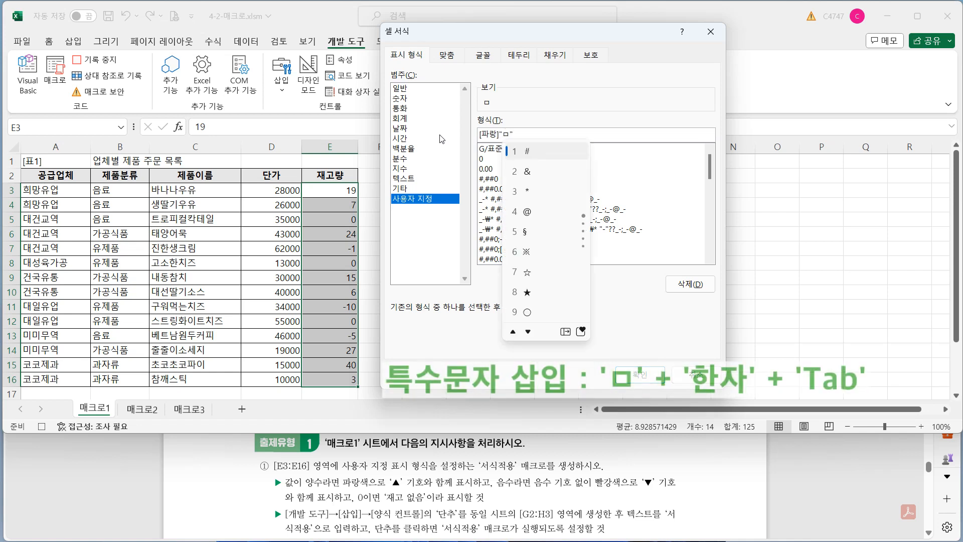
key("Tab")
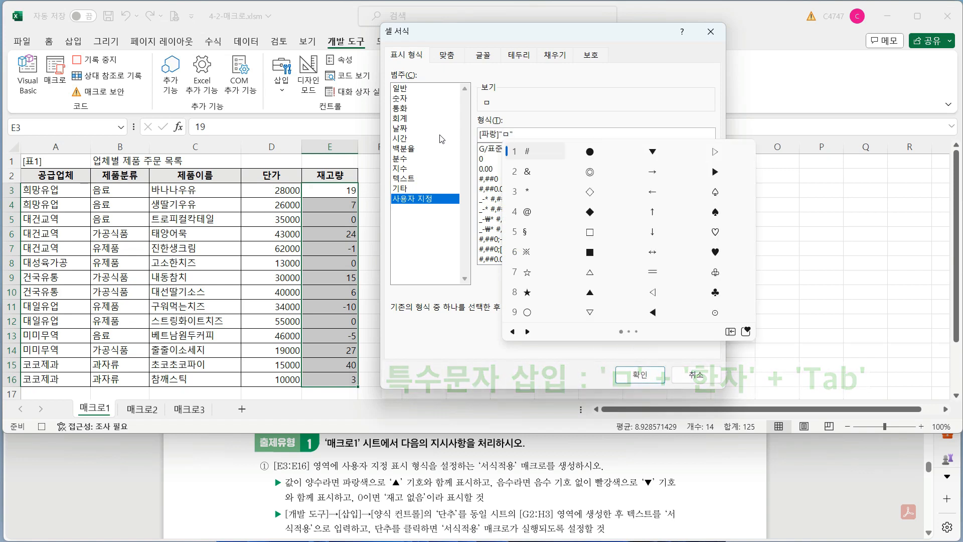
left_click(594, 297)
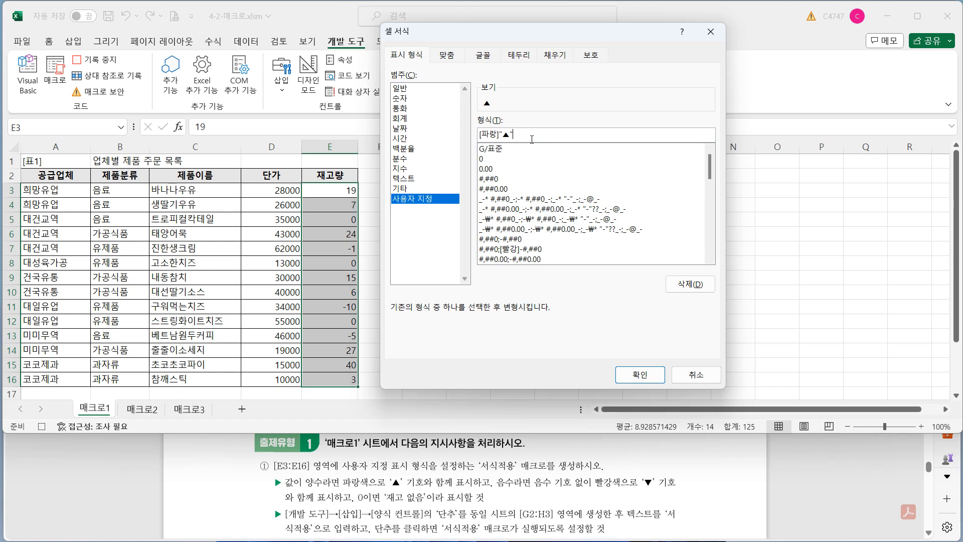
type("#")
key("BackSpace")
type("0")
Step: Add [빨강]"▼"0 as the negative-number section of the format code, with semicolons separating it from its neighbours
type(";")
type("[빨가")
type("ㅇ]")
type("\"\"")
type("ㅁ")
key("Hangul_Hanja")
key("Tab")
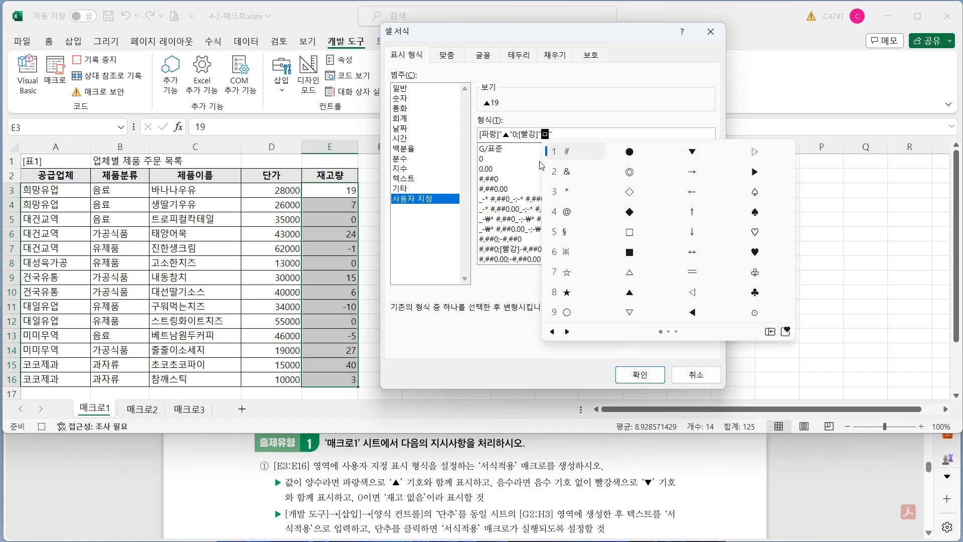
left_click(701, 159)
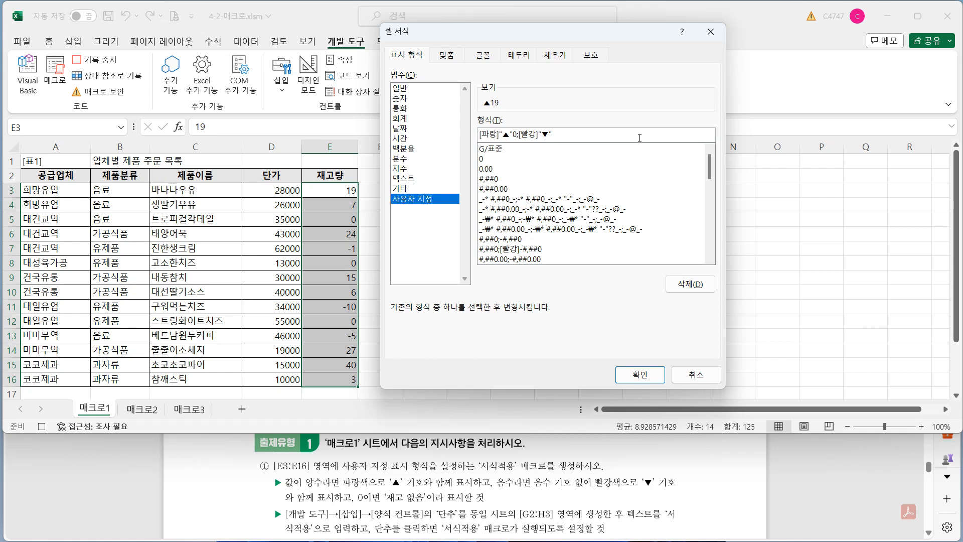
type("0;")
Step: Add "재고 없음" as the zero section and apply the custom format to E3:E16
type("\"재고 없")
key("BackSpace")
key("BackSpace")
key("BackSpace")
type("없음\"")
left_click(647, 384)
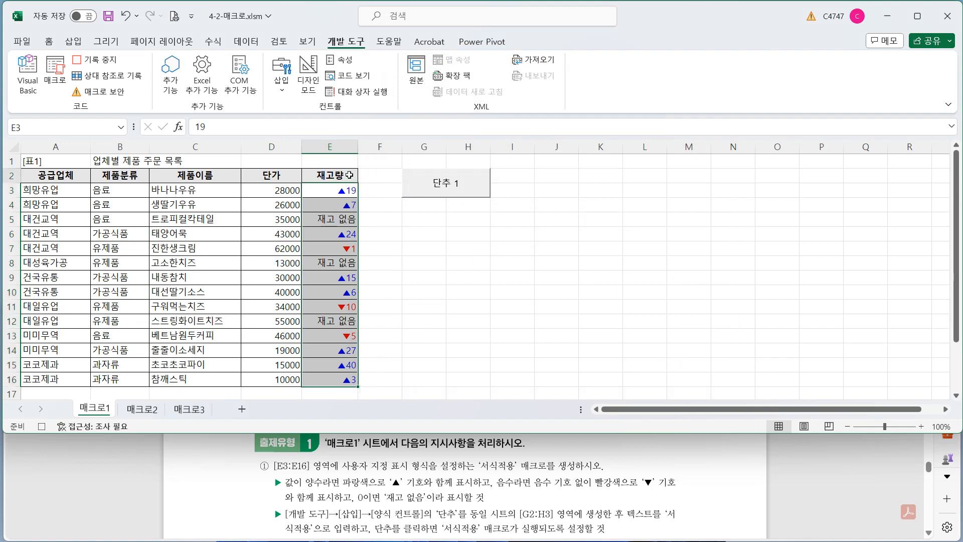
Step: Select cell E2 to release the range and stop the macro recording
left_click(349, 175)
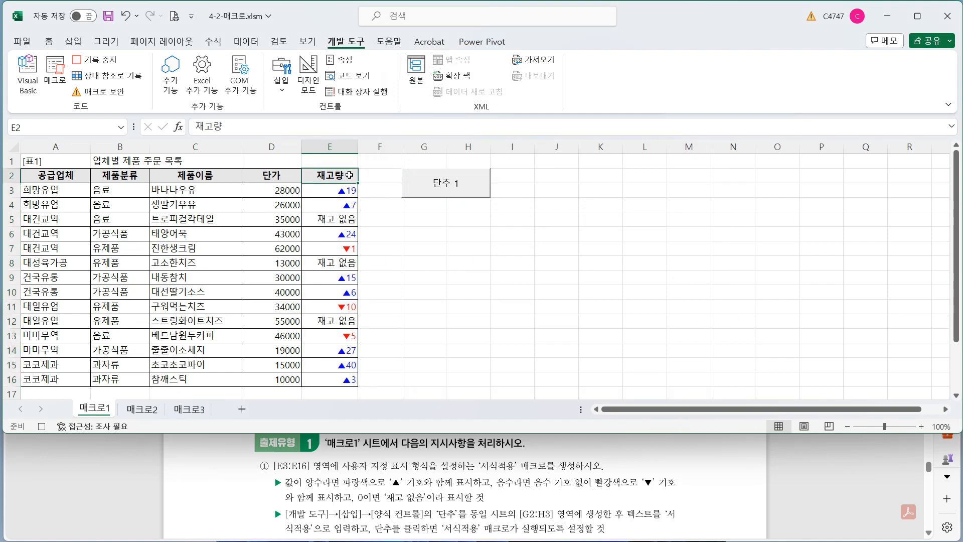
left_click(98, 63)
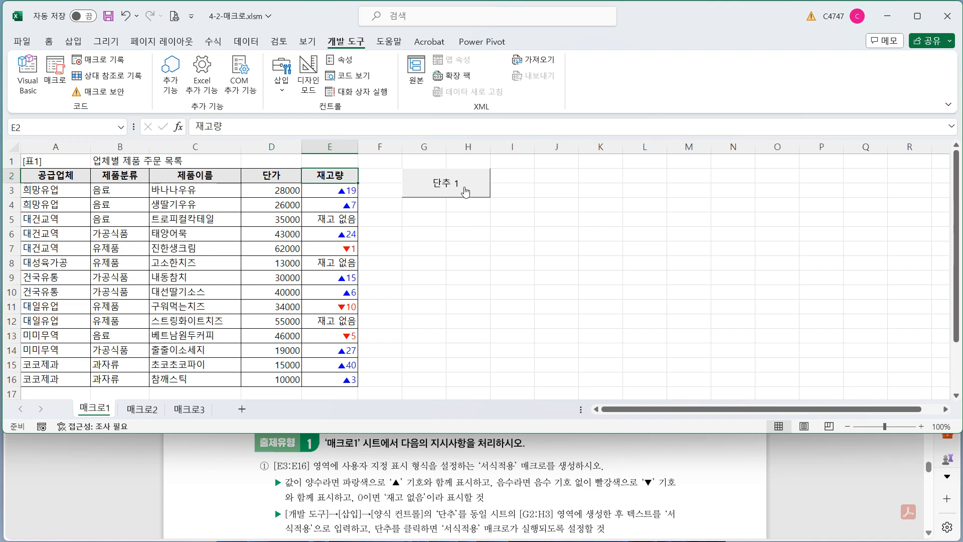
Step: Replace the label of the button over G2:H3 with 서식적용
right_click(466, 192)
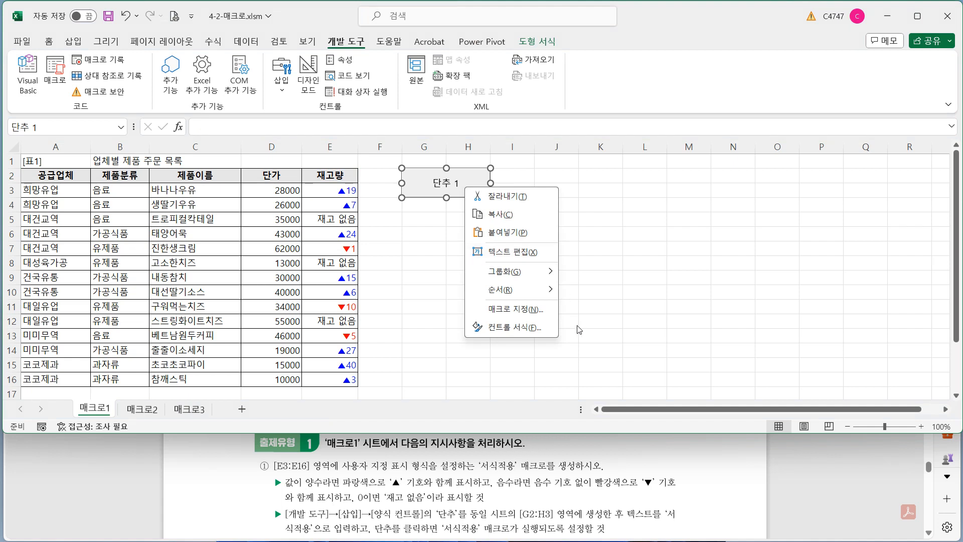
left_click(551, 258)
key("Delete")
key("Delete")
key("Delete")
key("Delete")
type("서식적용")
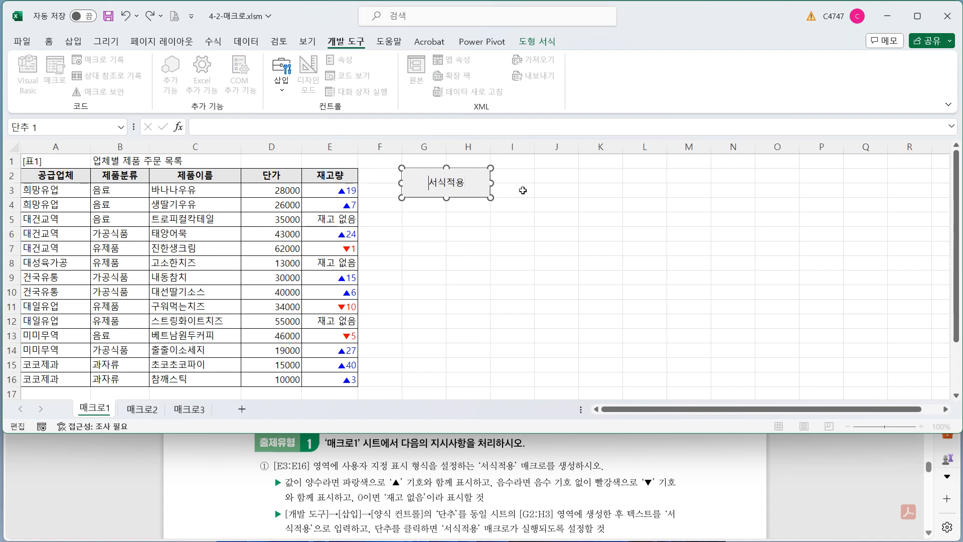
left_click(521, 189)
Step: Assign the 서식적용 macro to the 서식적용 button
left_click(485, 174, "ctrl")
right_click(485, 175)
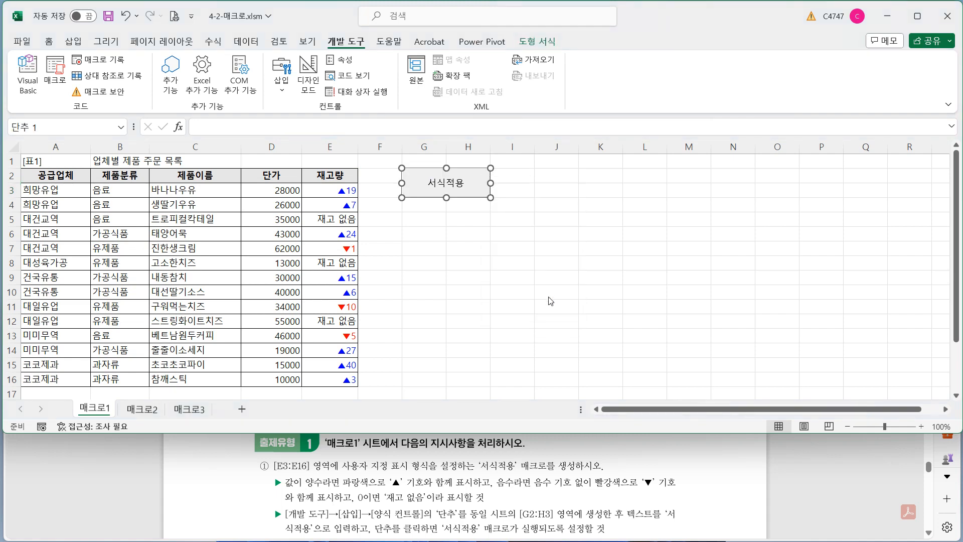
left_click(550, 300)
left_click(462, 210)
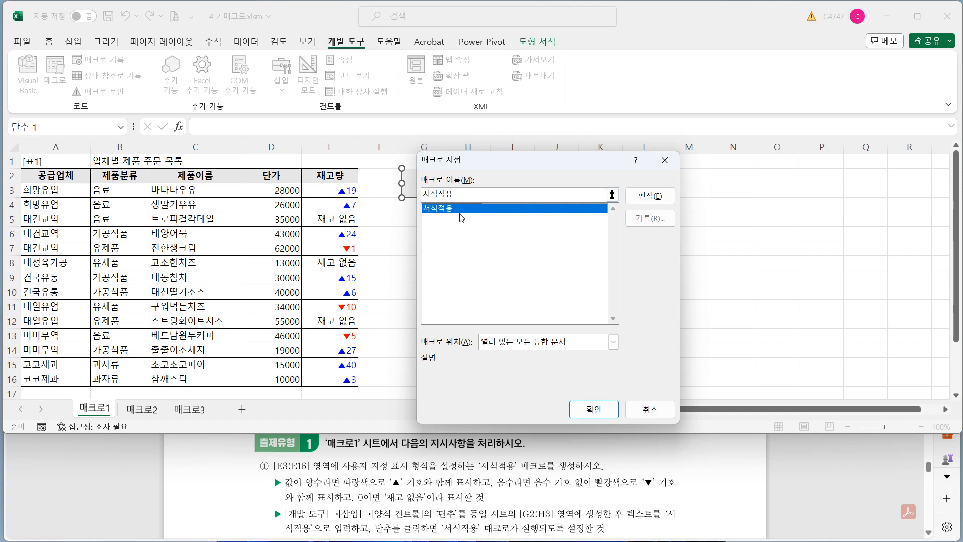
left_click_drag(481, 162, 585, 118)
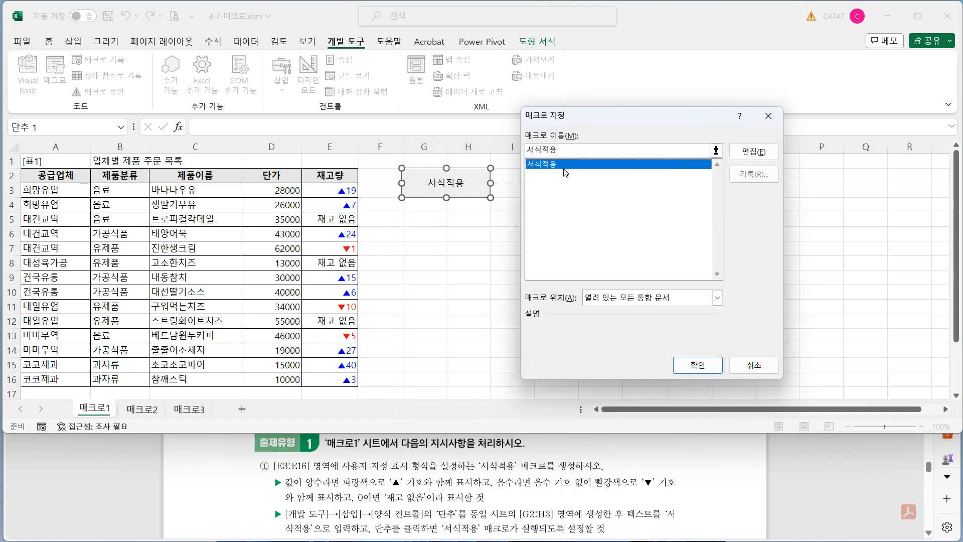
left_click(698, 365)
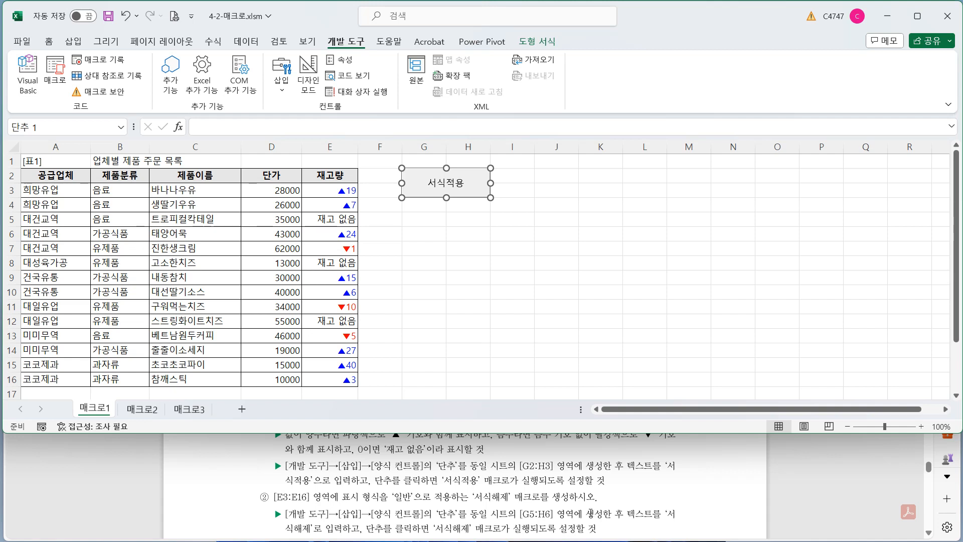
Step: Insert a second form control button that exactly covers cells G5:H6
left_click_drag(429, 221, 472, 234)
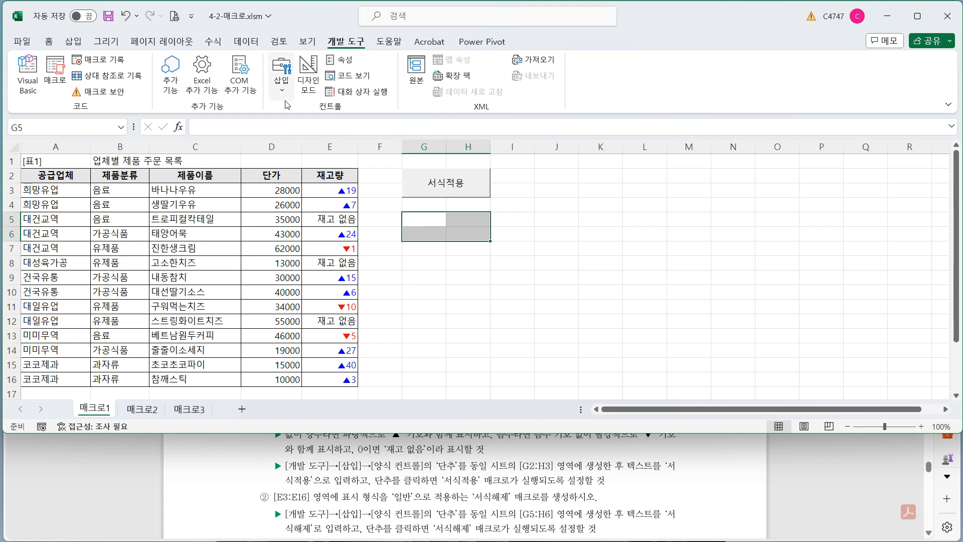
left_click(282, 78)
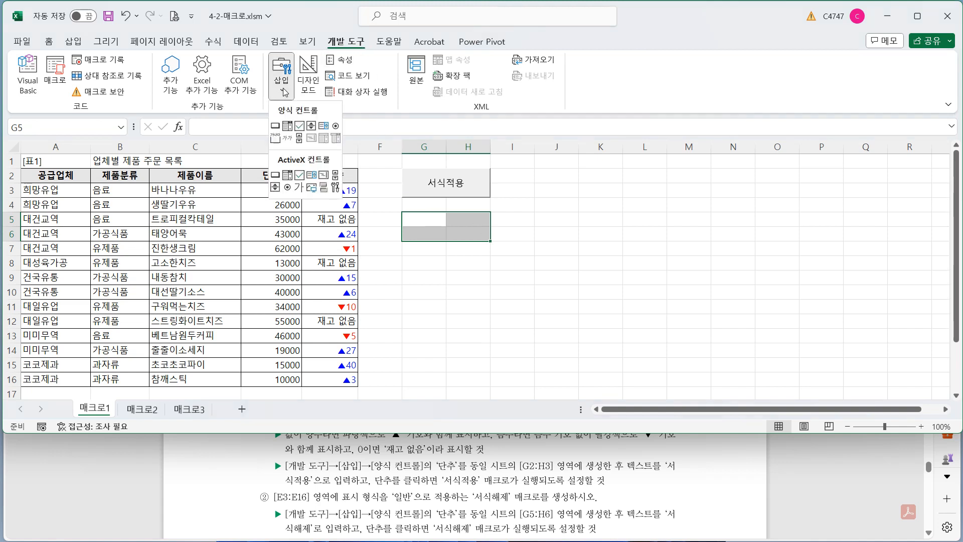
left_click(274, 127)
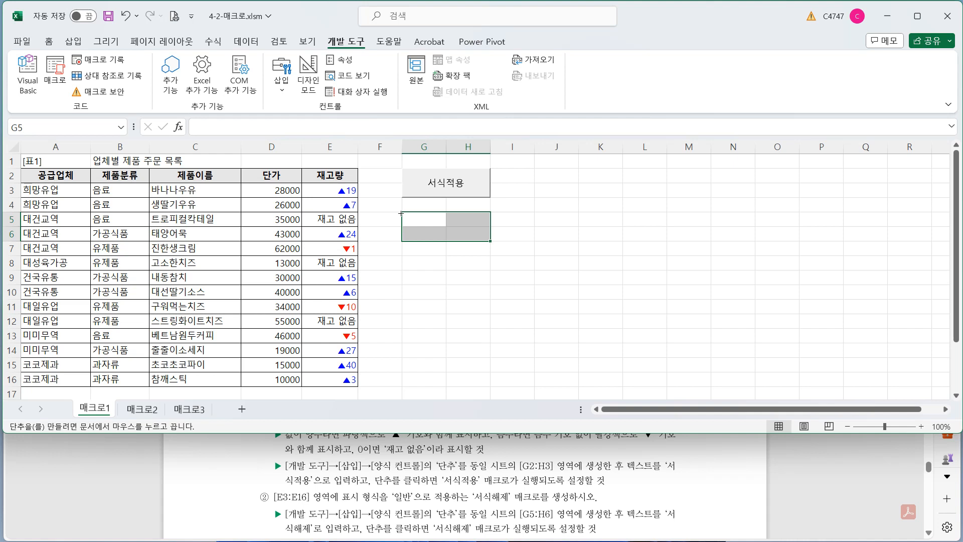
left_click_drag(401, 212, 470, 242)
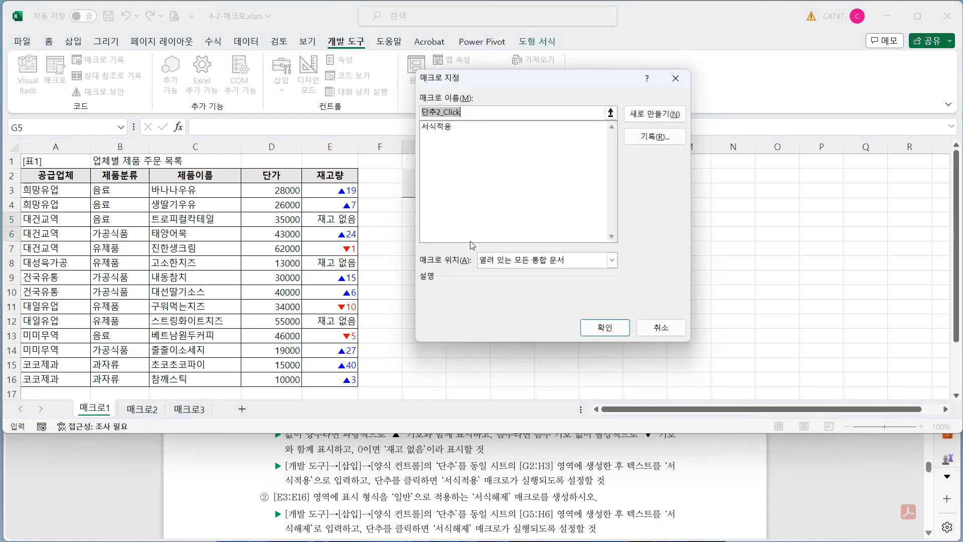
Step: Start recording a macro named 서식해제 for the second button, stored in the current workbook
left_click(655, 136)
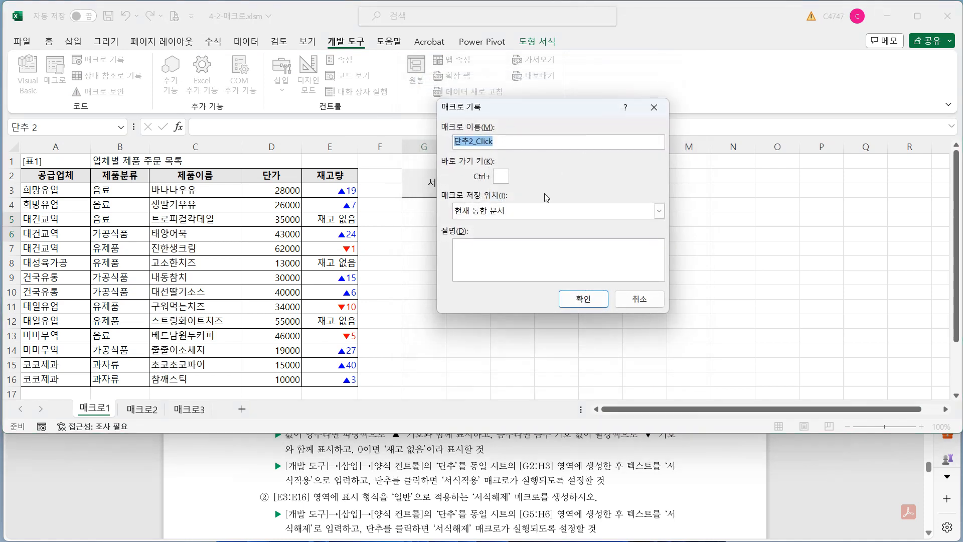
type("서식해")
type("제")
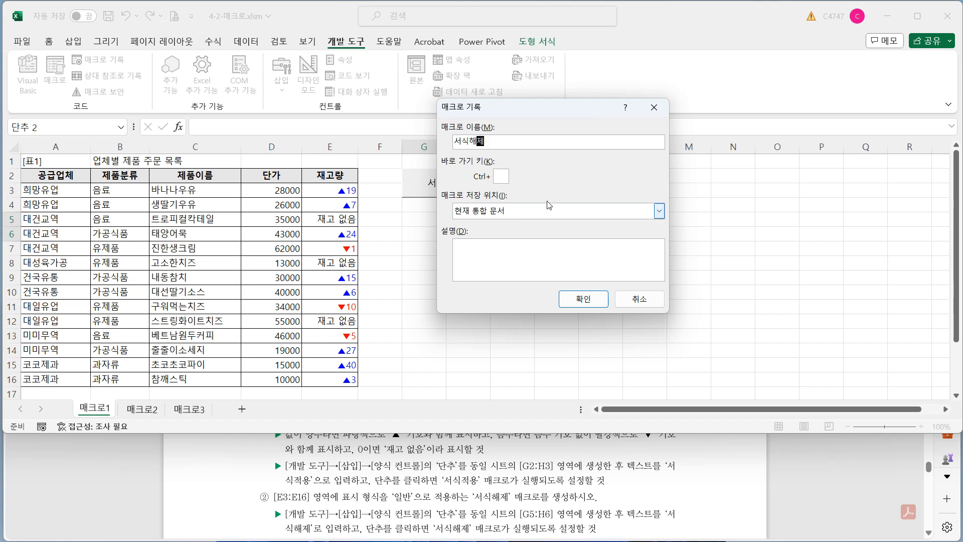
left_click(583, 299)
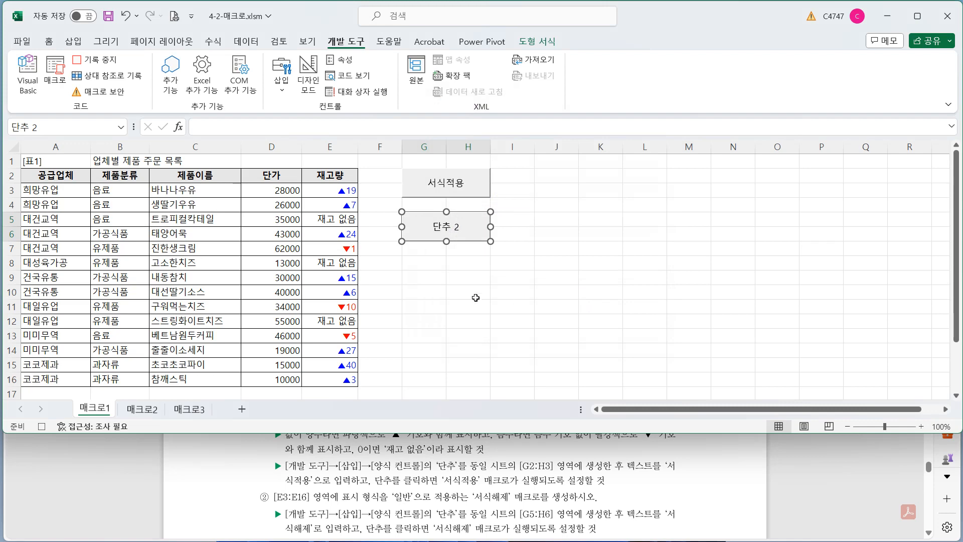
Step: Apply the 일반 number format to E3:E16 and stop recording the 서식해제 macro
left_click_drag(350, 189, 341, 378)
key("ctrl+1")
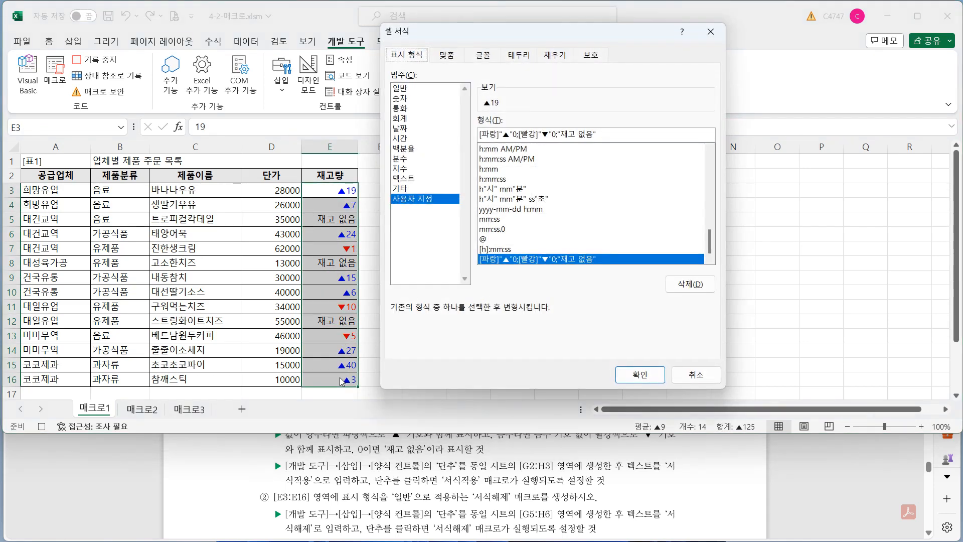
left_click(433, 89)
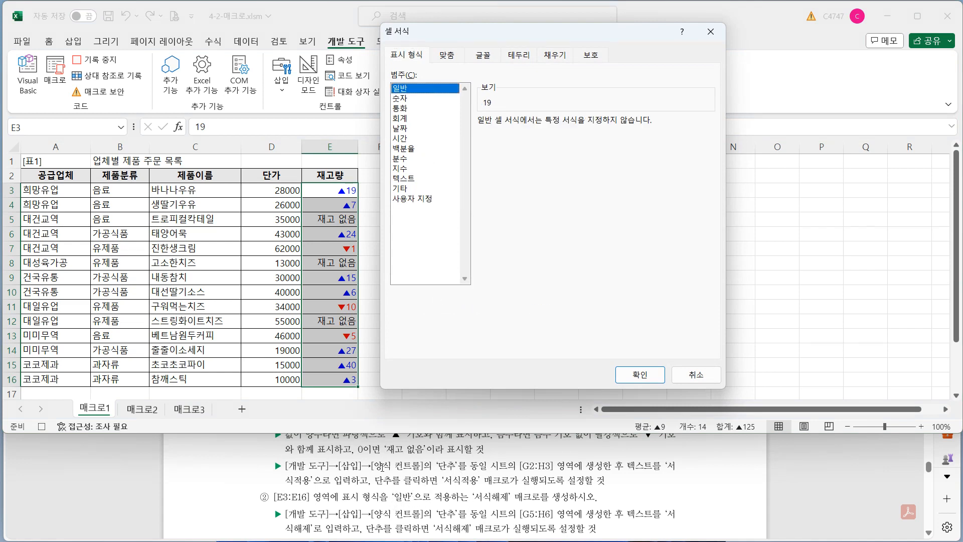
left_click(650, 379)
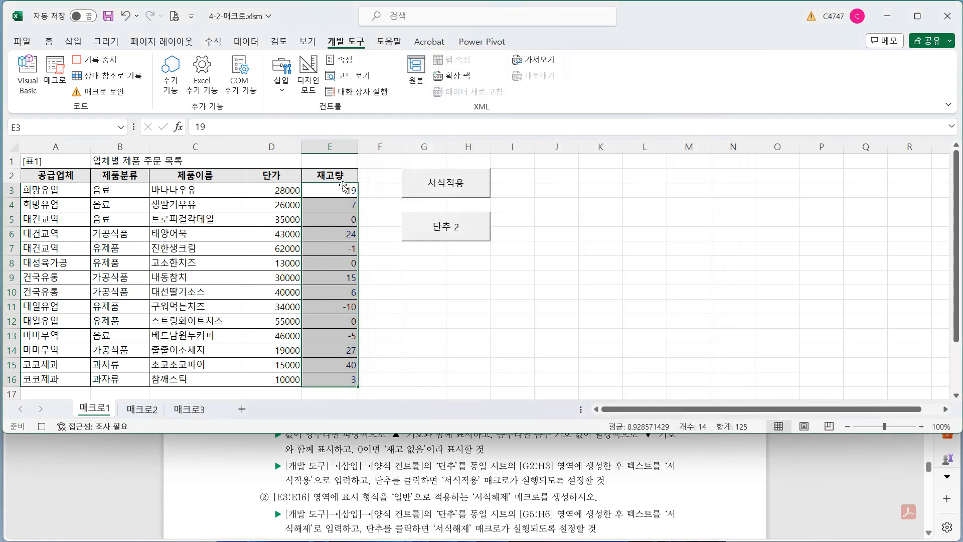
left_click(342, 175)
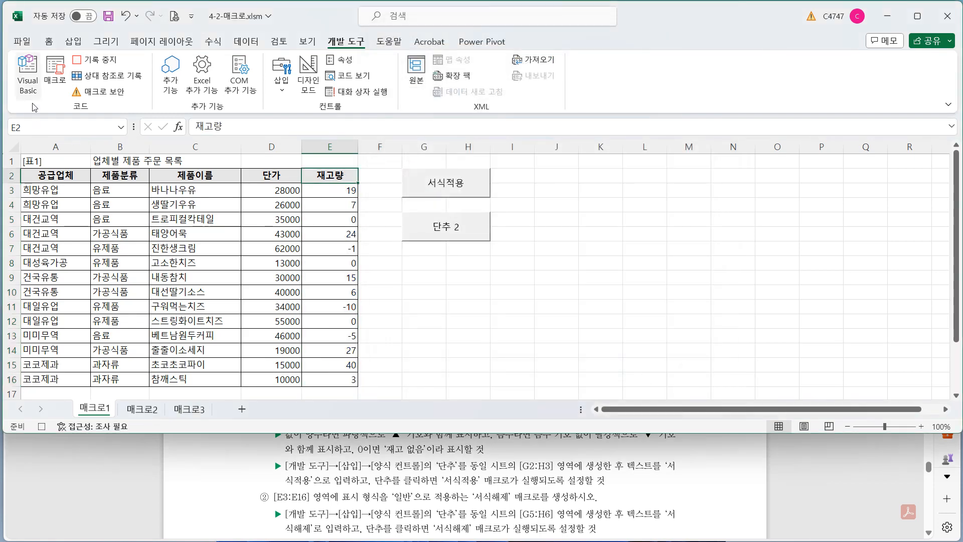
left_click(97, 62)
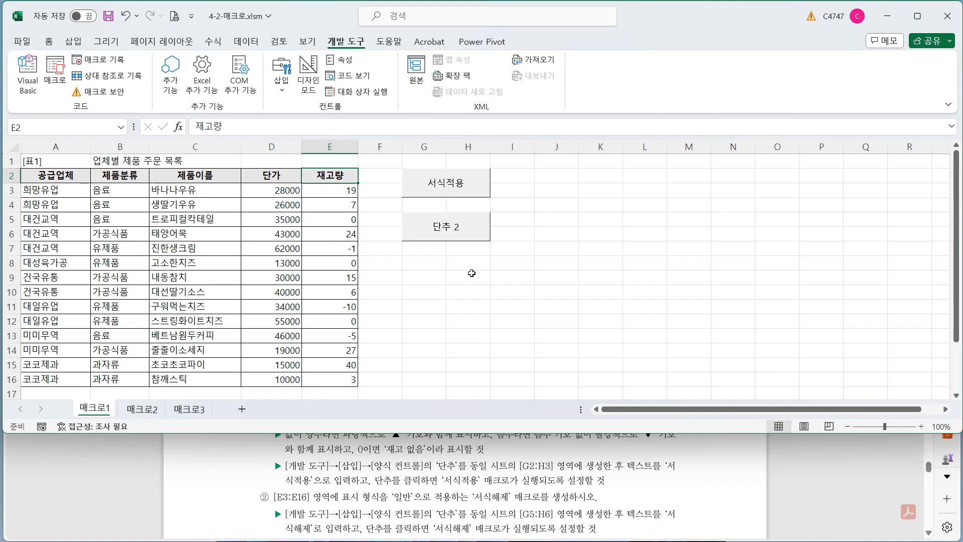
Step: Replace the label of the button over G5:H6 with 서식해제
right_click(451, 238)
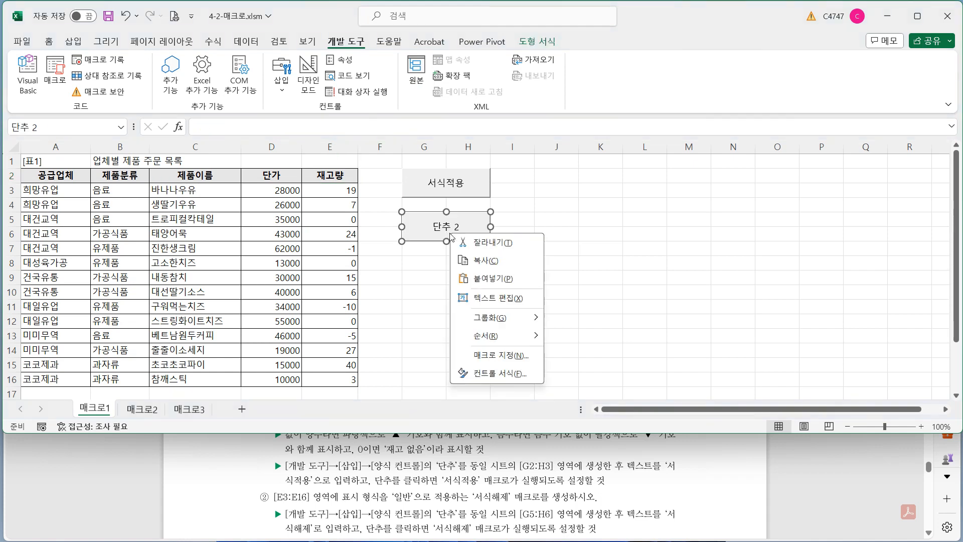
left_click(518, 300)
key("Delete")
key("Delete")
key("Delete")
key("Delete")
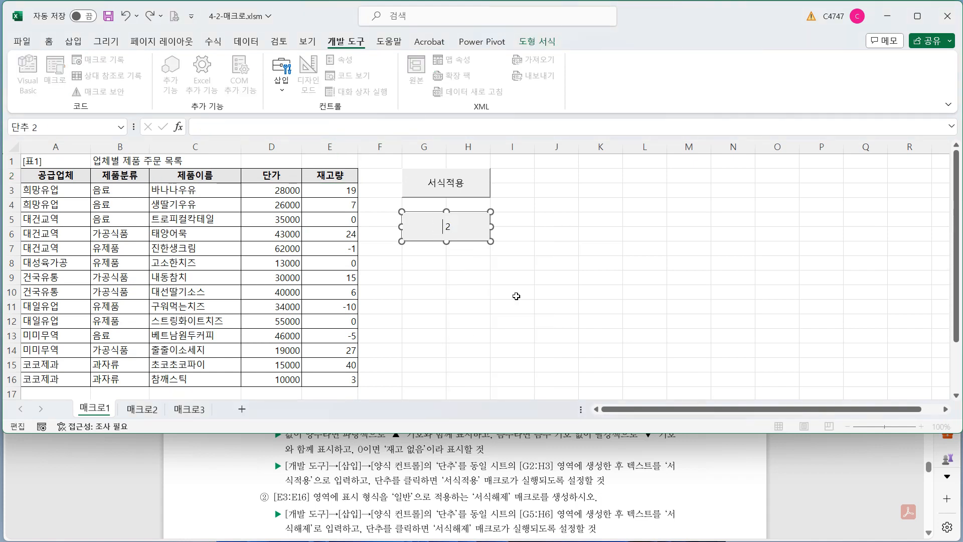
type("서식햊ㅔ")
left_click(536, 265)
Step: Assign the 서식해제 macro to the 서식해제 button
right_click(480, 221)
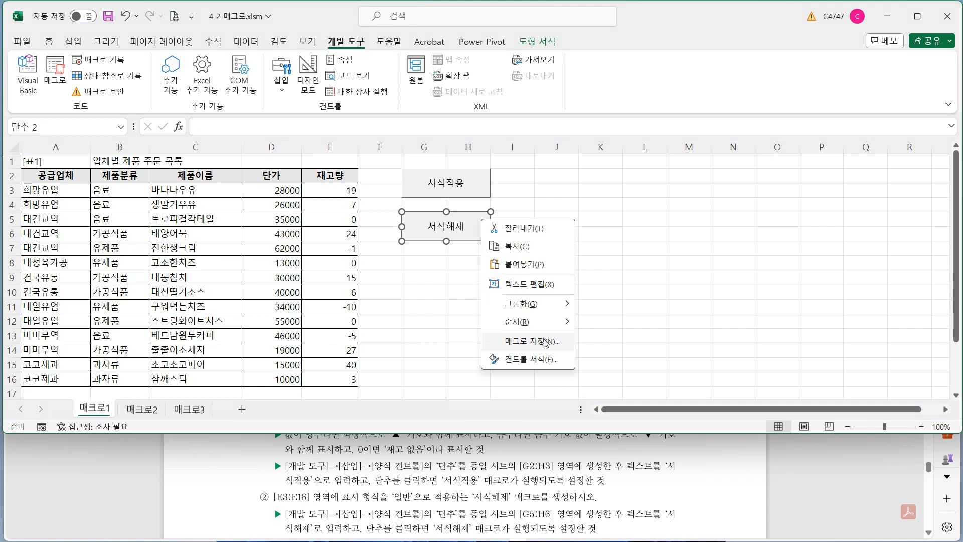
left_click(545, 342)
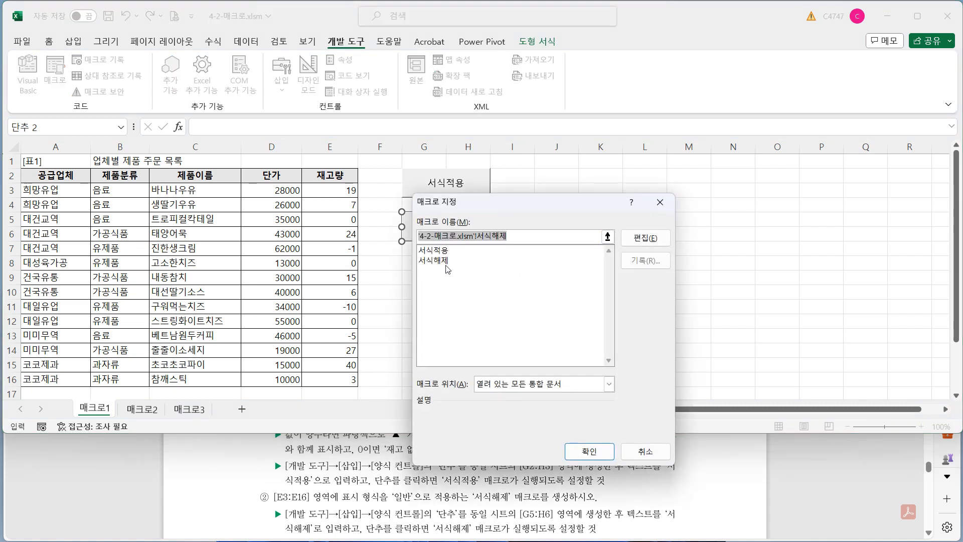
left_click(448, 260)
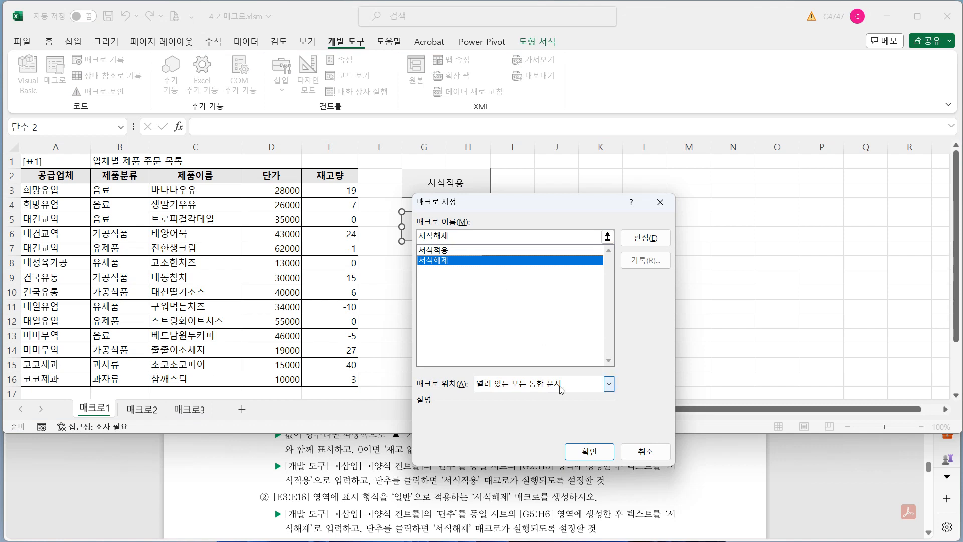
left_click(589, 451)
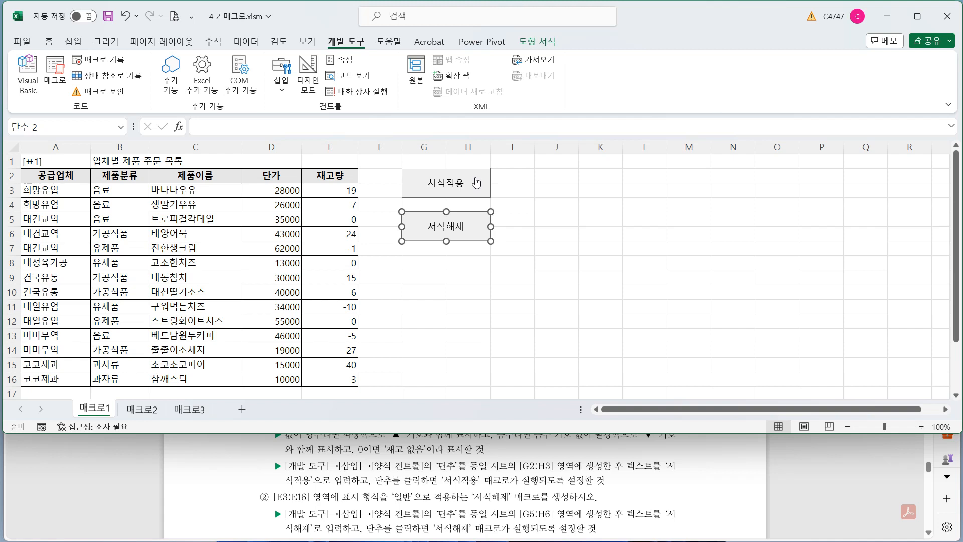
Step: Test the 서식적용 and 서식해제 buttons by running each macro in turn, twice
left_click(477, 183)
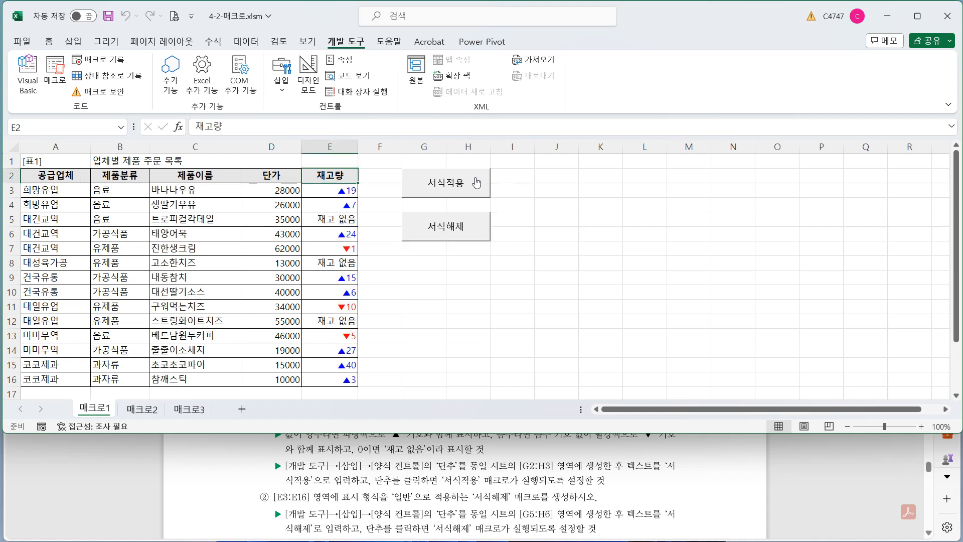
left_click(478, 231)
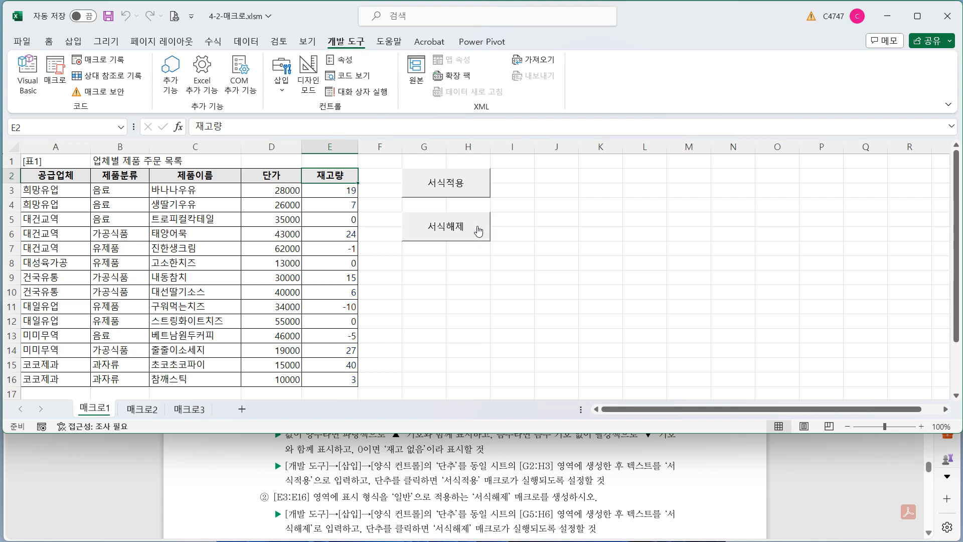
left_click(476, 181)
left_click(476, 228)
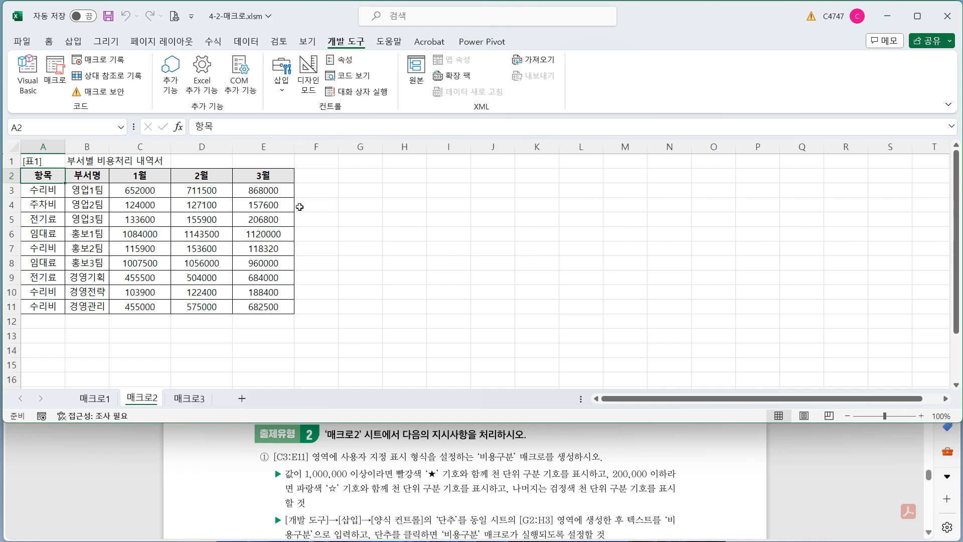
Step: Insert a form control button that exactly covers cells G2:H3 on the 매크로2 sheet
left_click_drag(154, 190, 281, 307)
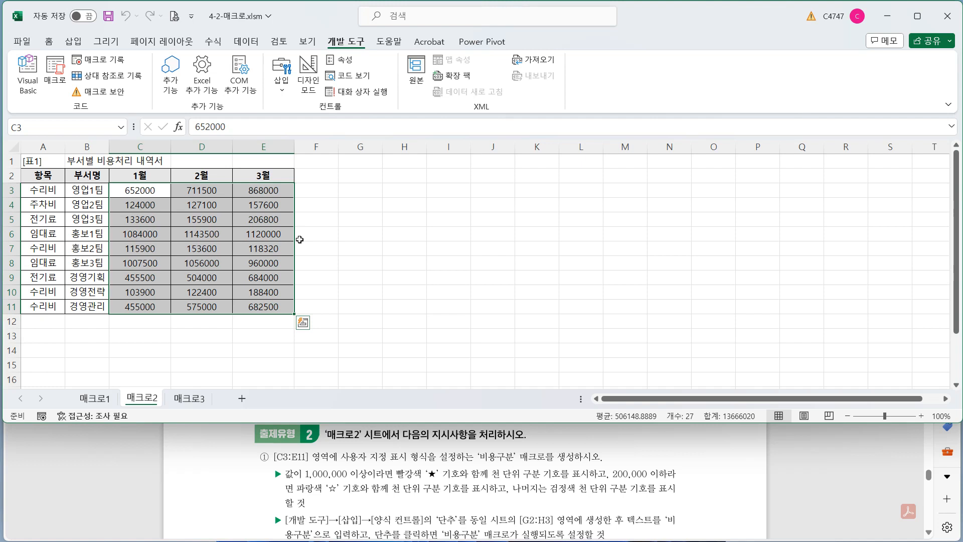
left_click_drag(371, 176, 399, 191)
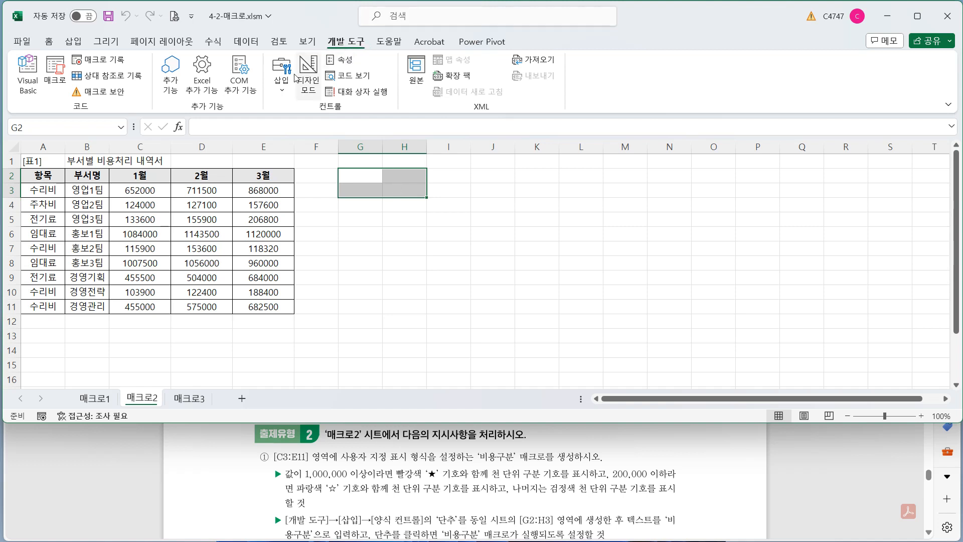
left_click(281, 72)
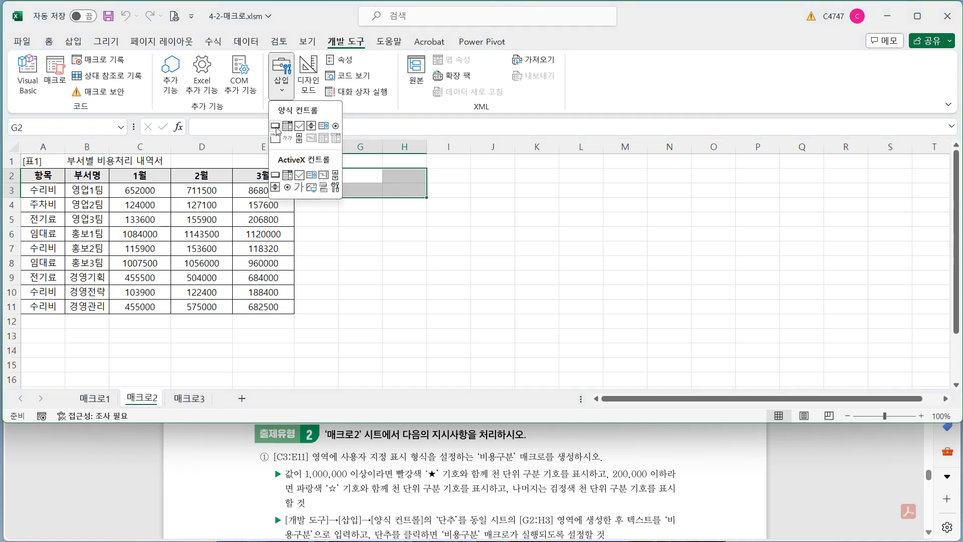
left_click(276, 129)
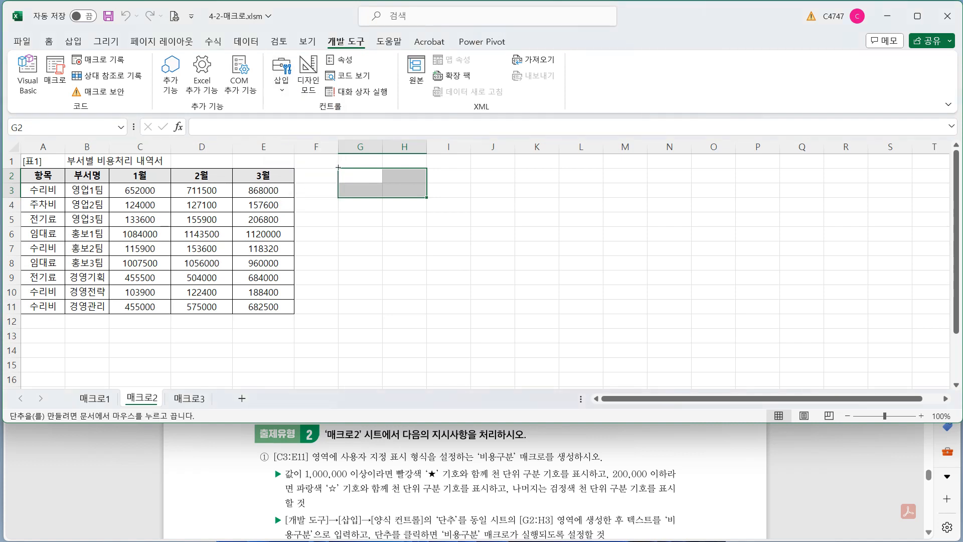
mouse_move(337, 167)
left_mouse_down()
mouse_move(346, 192)
mouse_move(418, 197)
left_mouse_up()
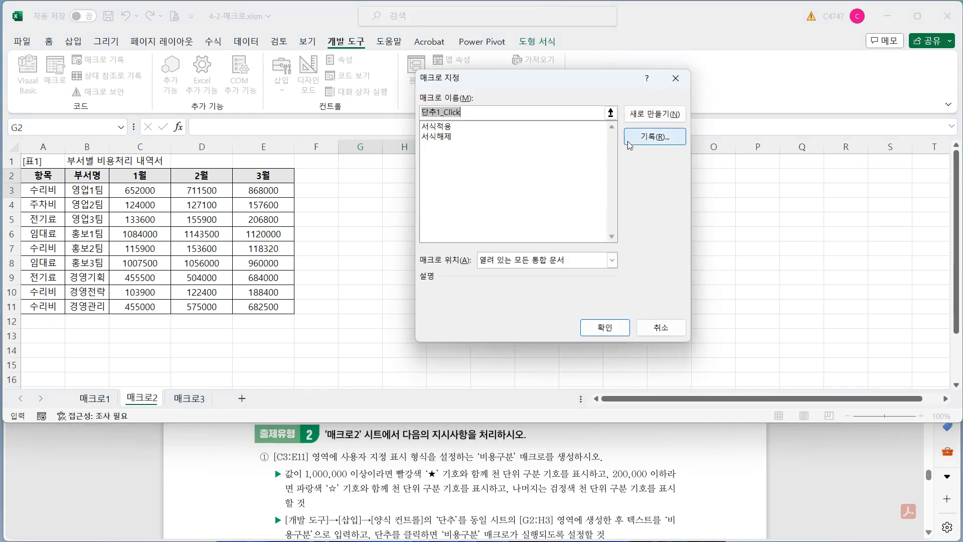
Step: Start recording a macro named 비용구분 for the new button, stored in the current workbook
left_click(655, 136)
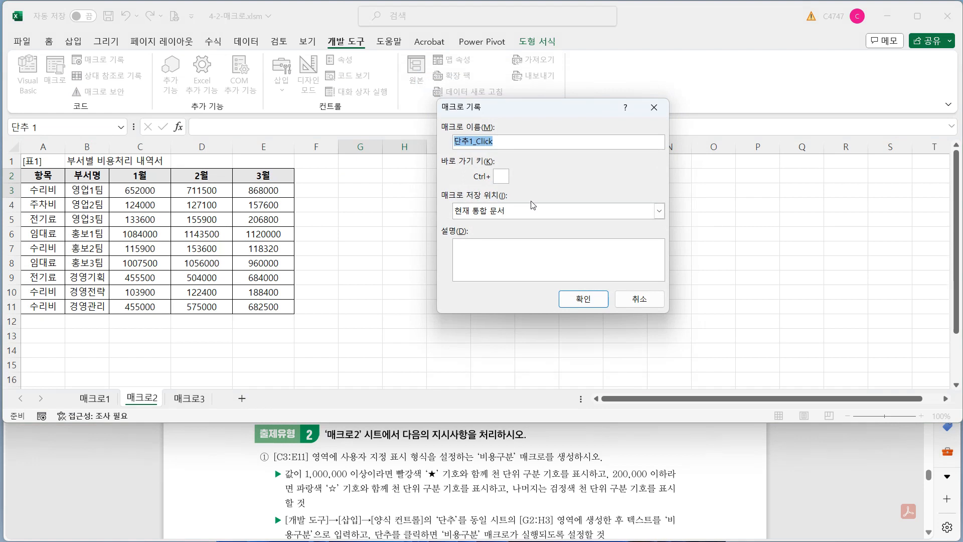
type("비용구분")
left_click(580, 301)
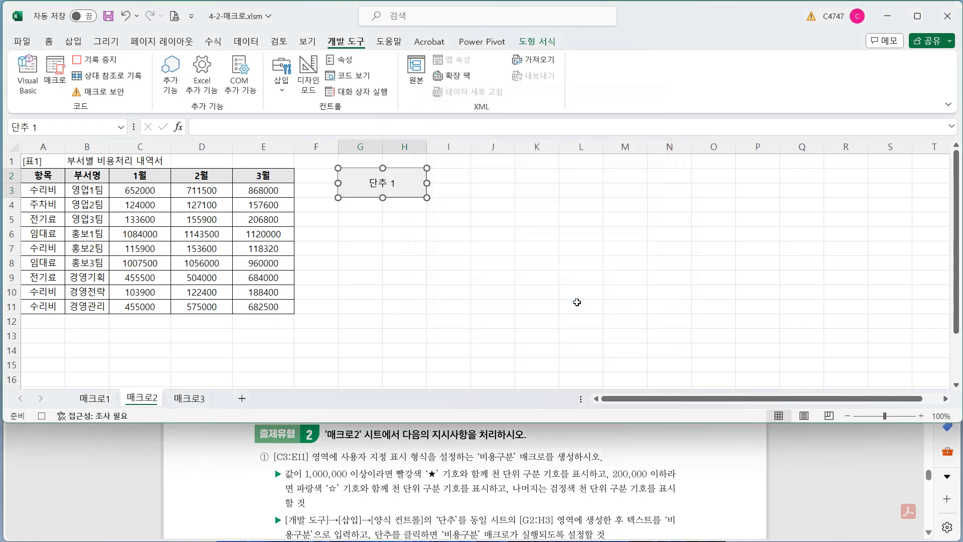
Step: Begin a custom number format for C3:E11 with the section [>=1000000][빨강]"★"#,##0
left_click_drag(138, 193, 261, 305)
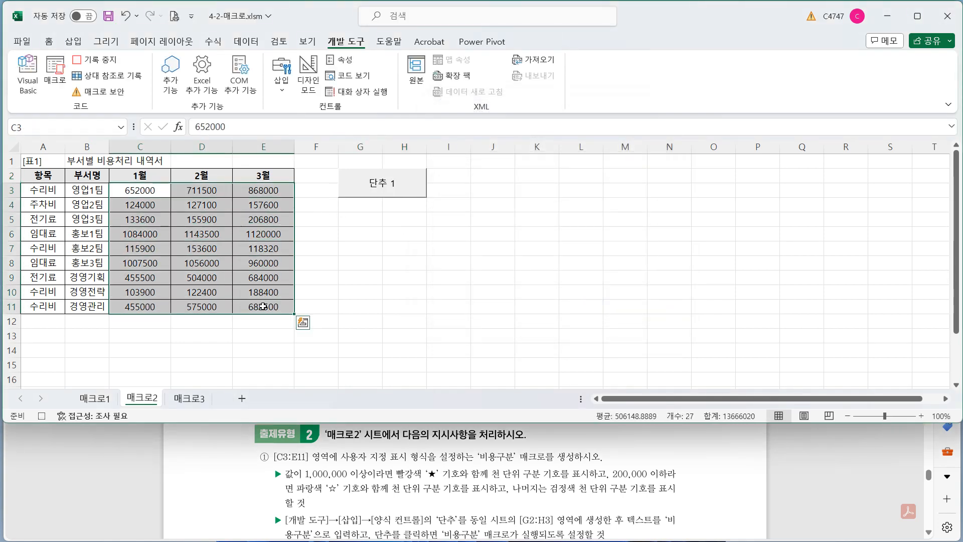
key("ctrl+1")
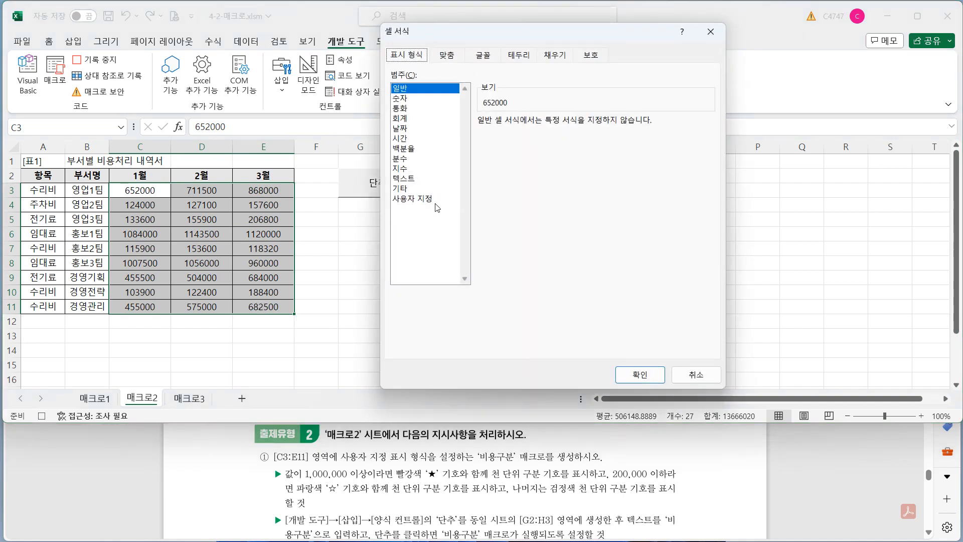
left_click(434, 199)
triple_click(537, 140)
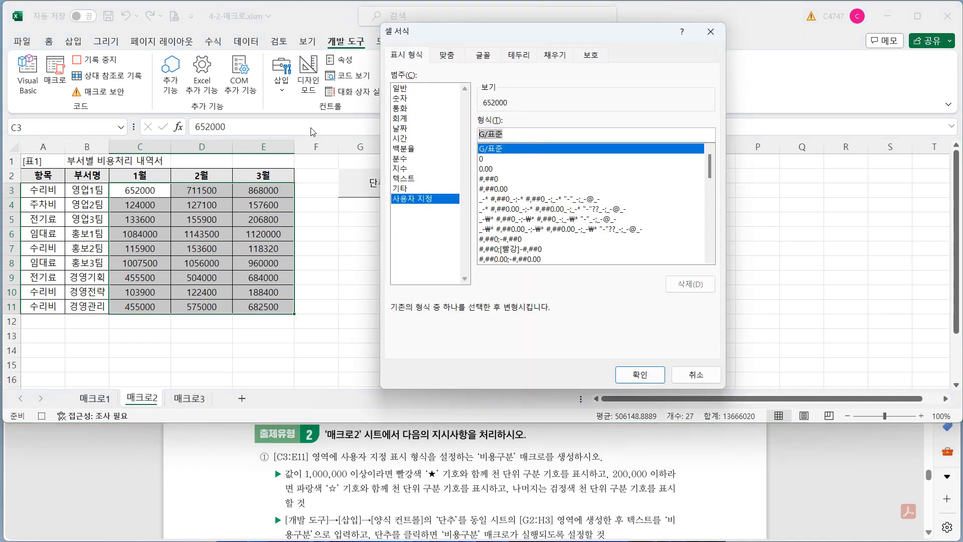
key("BackSpace")
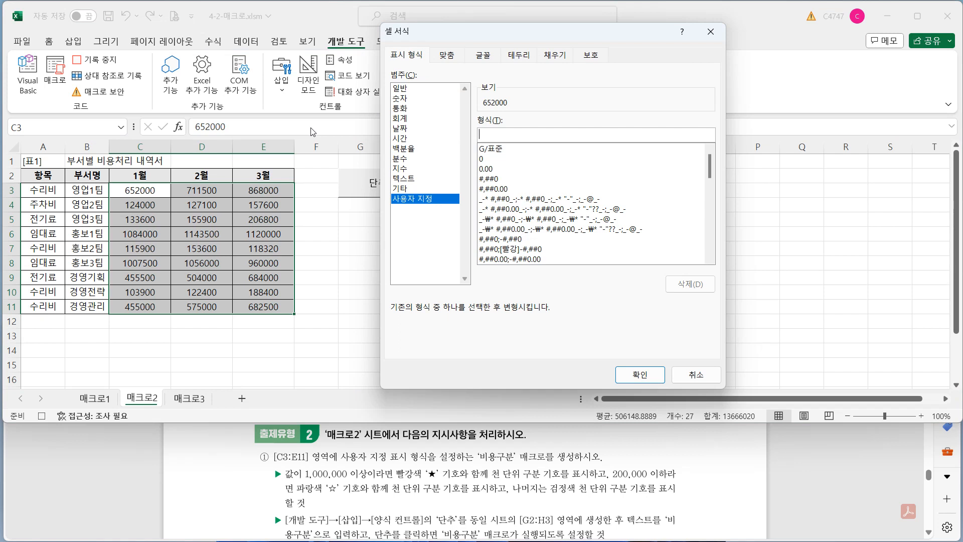
type("[>=1000000]")
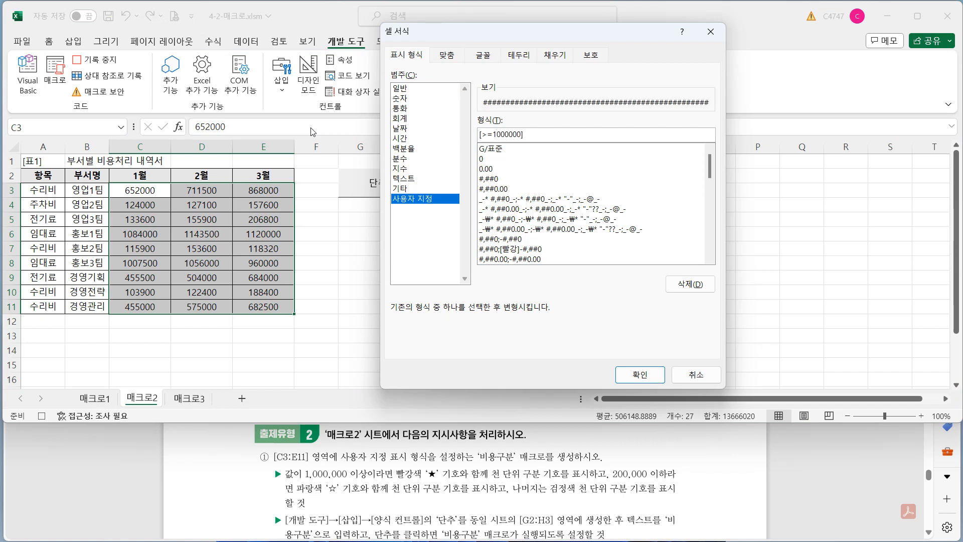
type("[빨강]\"\"")
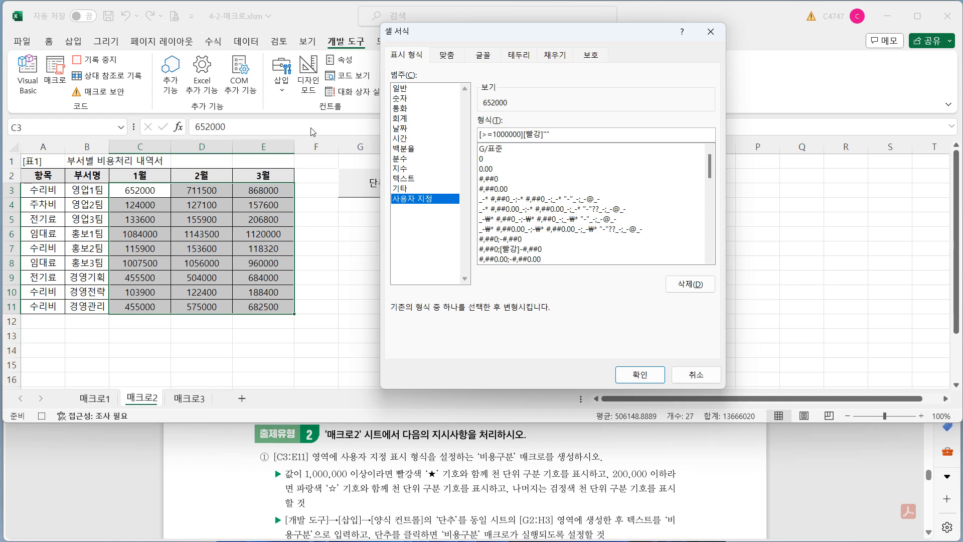
type("ㅁ")
key("Hangul_Hanja")
key("8")
type("#,###")
key("BackSpace")
type("0")
Step: Add a second section, [<=200000][파랑]"☆"#,##0, to the custom number format, separated by a semicolon
type(";[<=200000]")
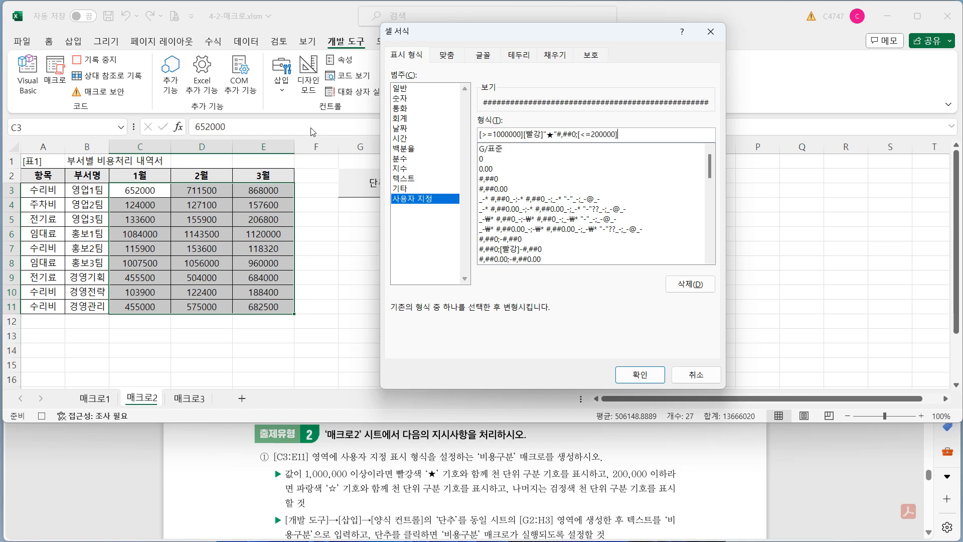
type("[파랑]\"\"ㅁ")
key("Hangul_Hanja")
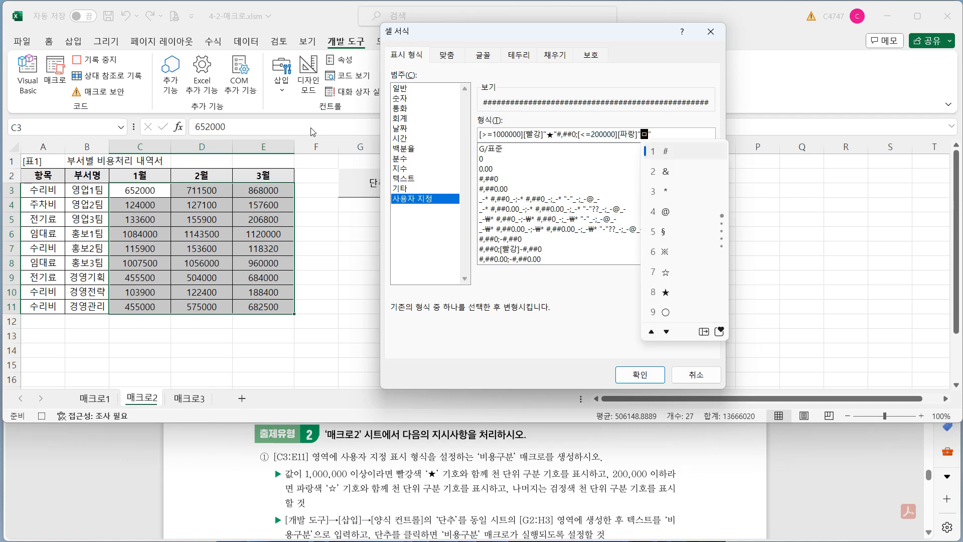
key("7")
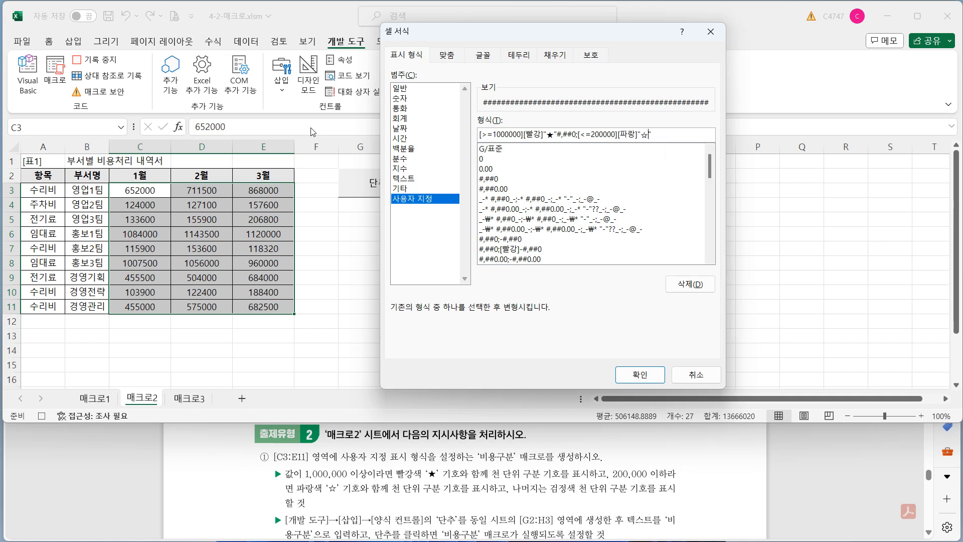
type("#,##0")
Step: Complete the custom format with a final #,##0 section, apply it to C3:E11, and stop recording the 비용구분 macro
type(";")
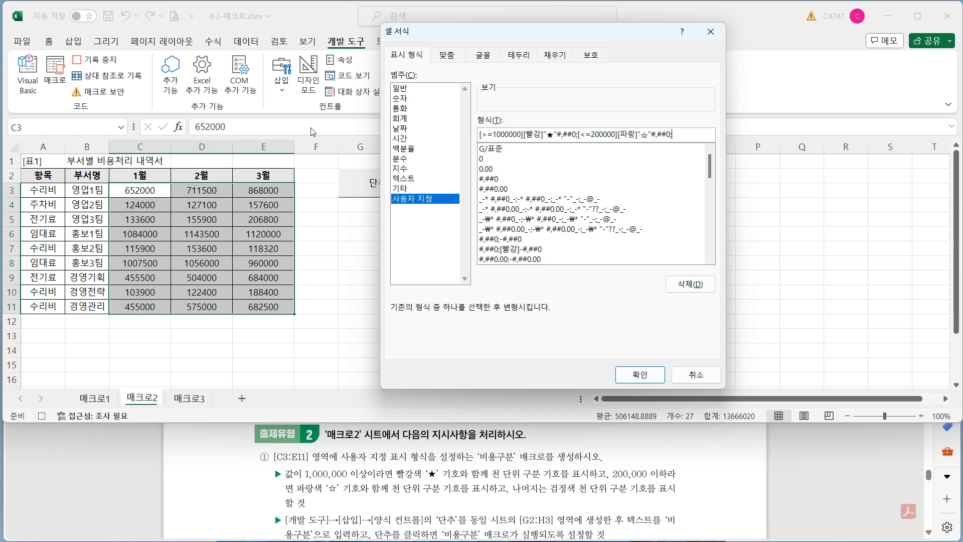
type("#,##0")
left_click(647, 374)
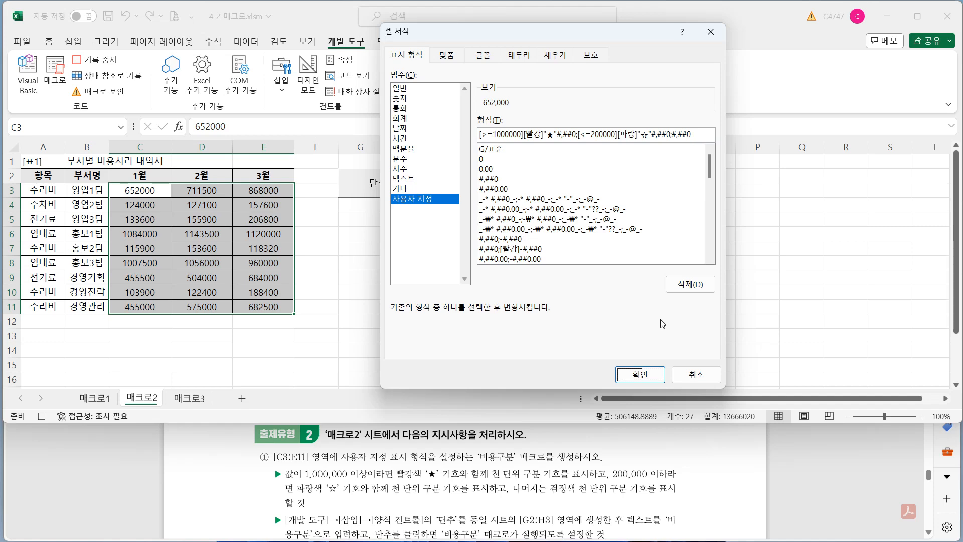
left_click(649, 378)
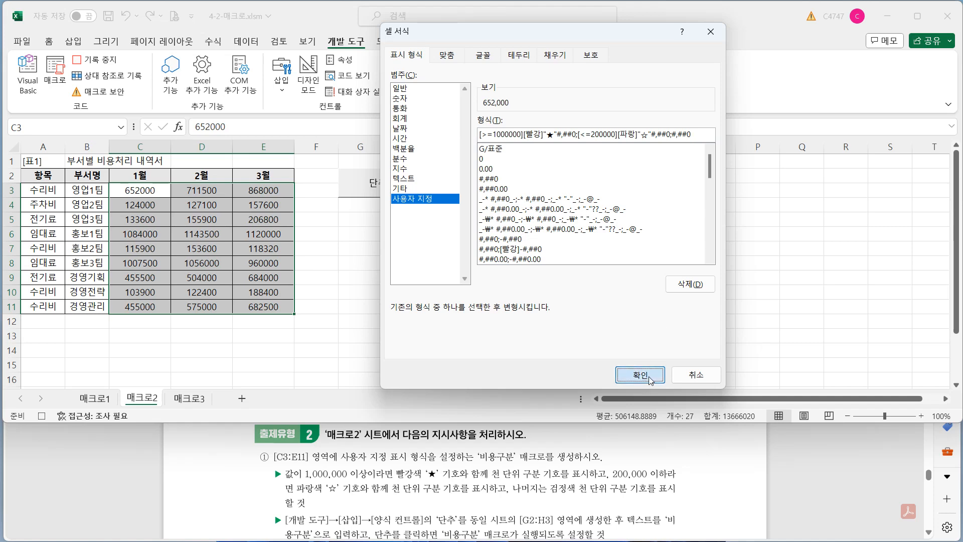
left_click(154, 173)
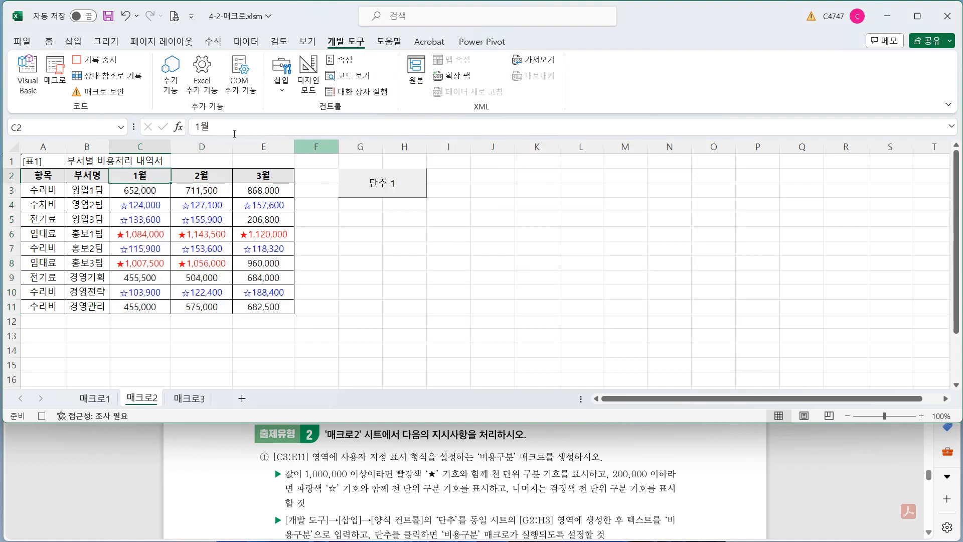
left_click(119, 62)
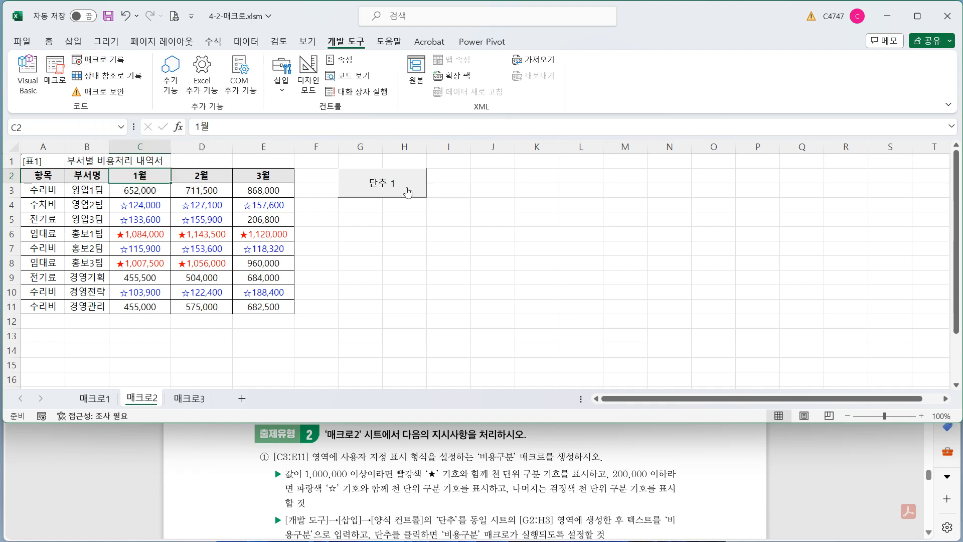
Step: Replace the caption of the button over G2:H3 with 비용구분
right_click(407, 190)
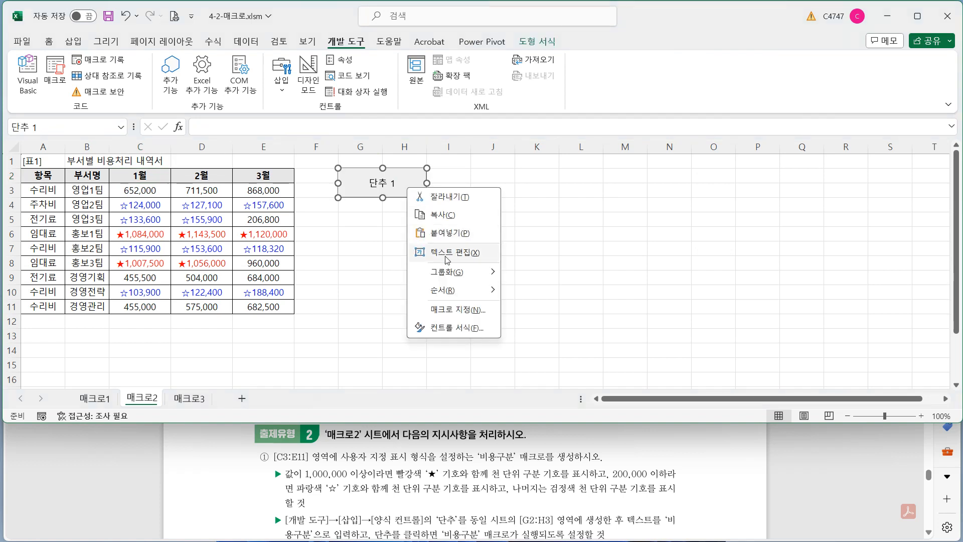
left_click(446, 253)
type("비용구분")
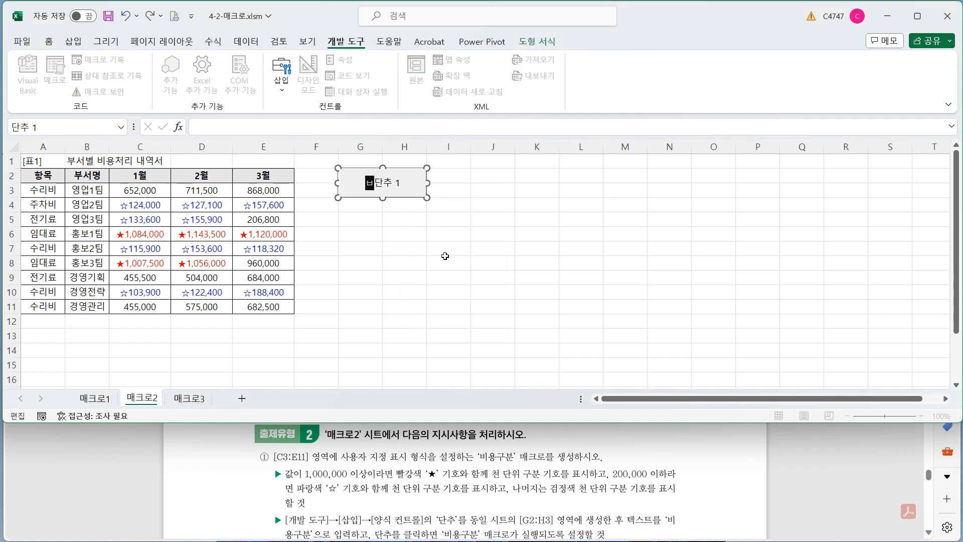
key("Delete")
key("Delete")
key("Delete")
key("Delete")
left_click(446, 188)
Step: Assign the 비용구분 macro to the 비용구분 button
right_click(425, 181)
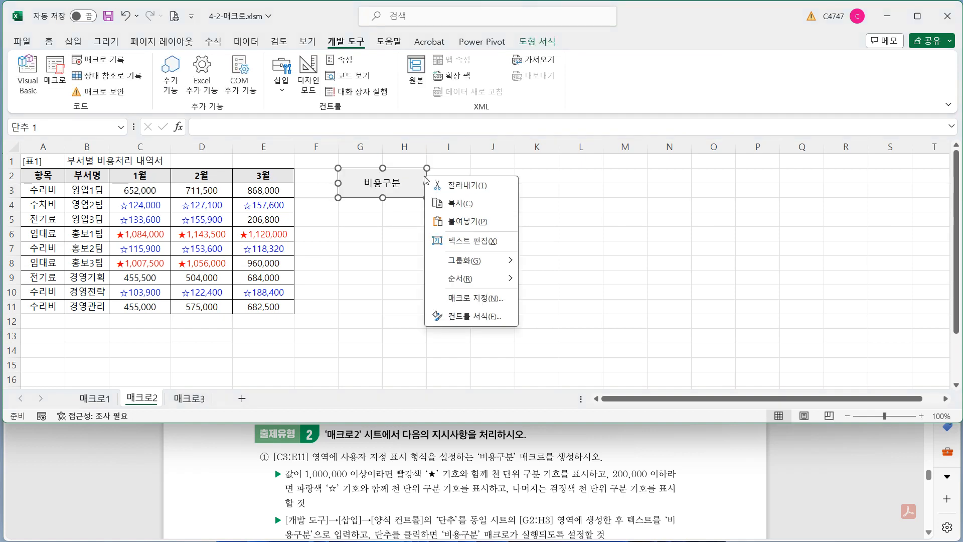
left_click(510, 300)
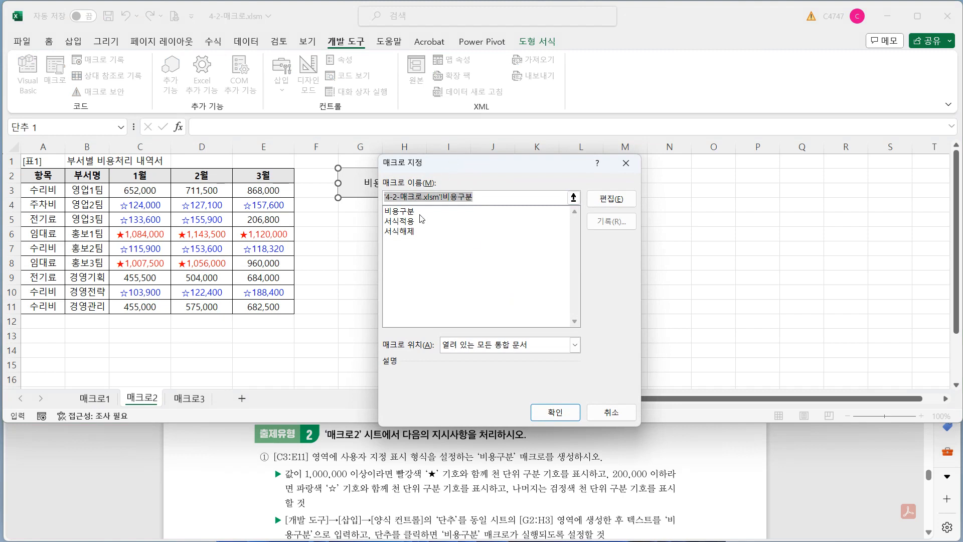
left_click(421, 212)
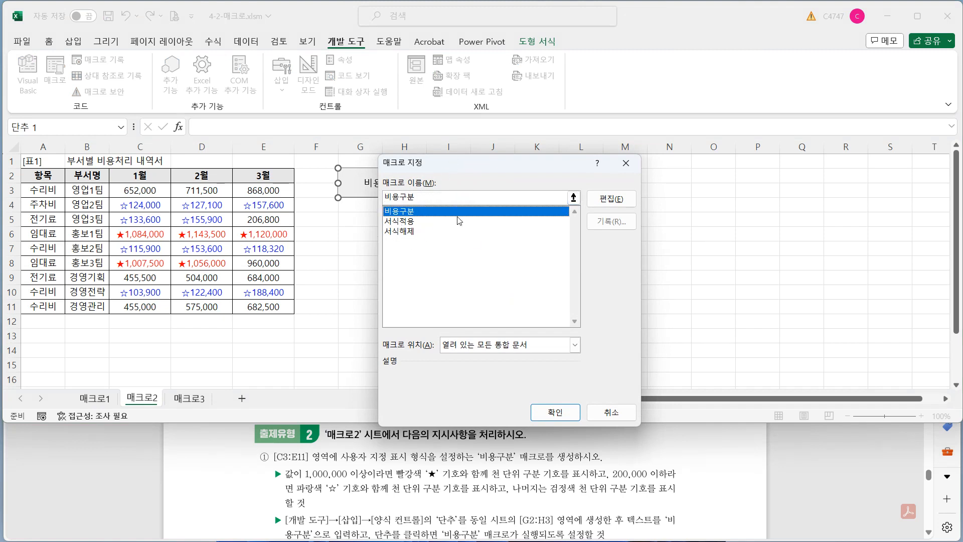
left_click(555, 412)
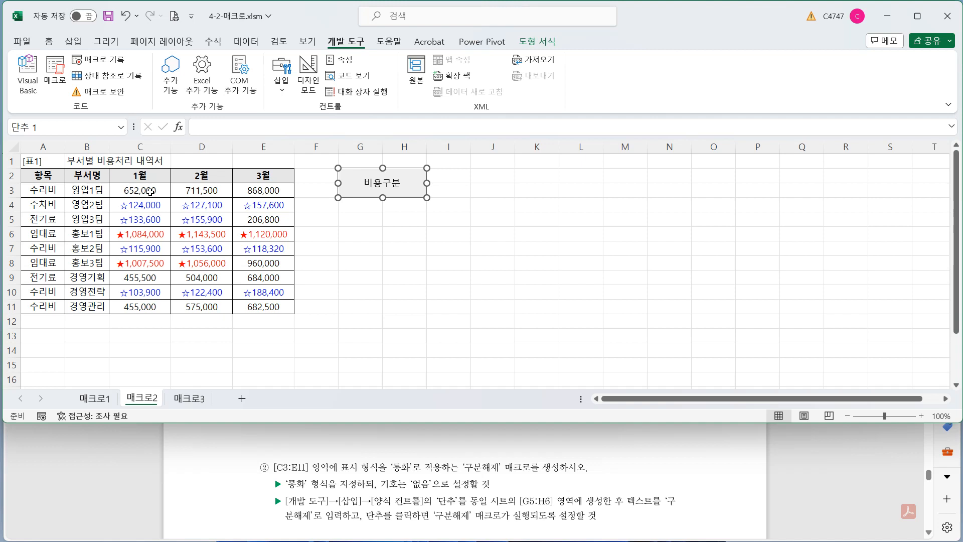
Step: Insert a form-control button that exactly covers G5:H6 on the 매크로2 sheet
left_click_drag(356, 221, 409, 238)
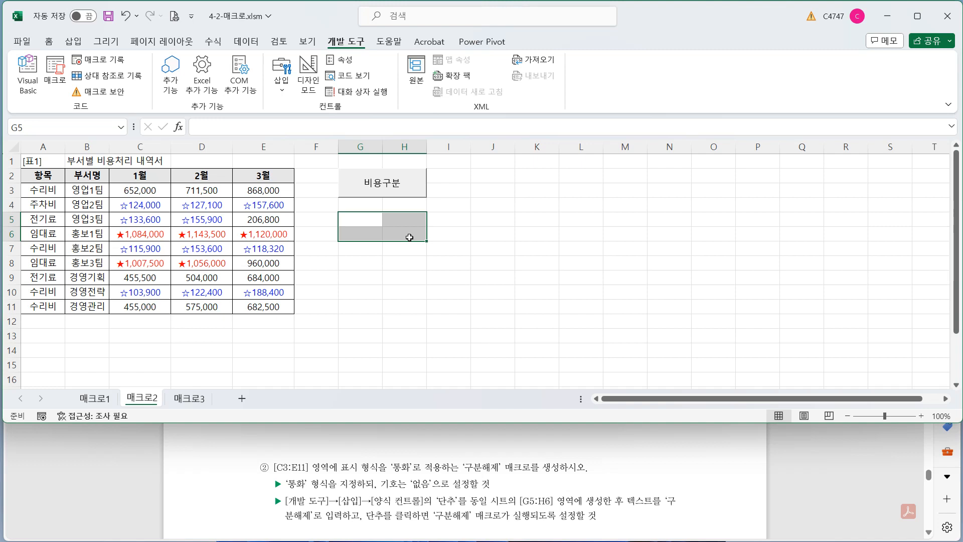
left_click(284, 94)
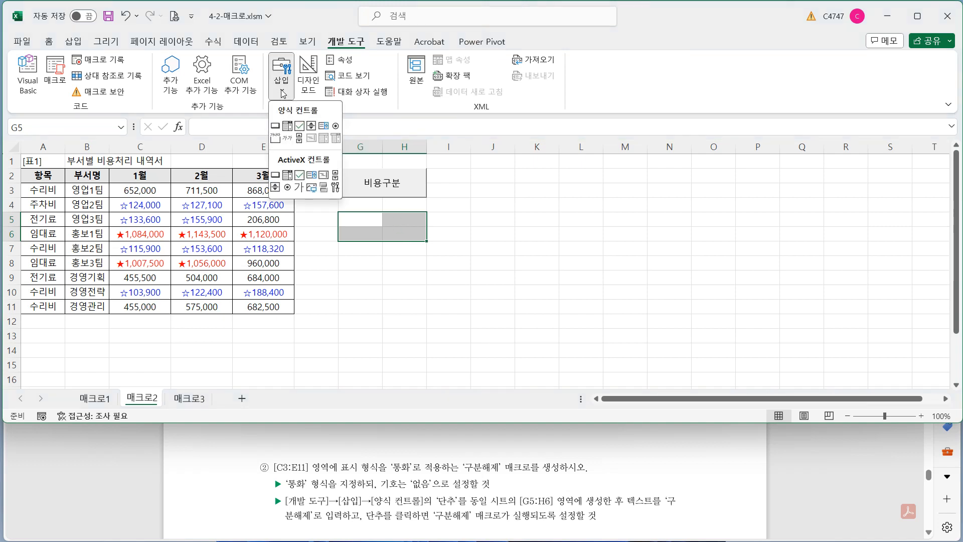
left_click(276, 127)
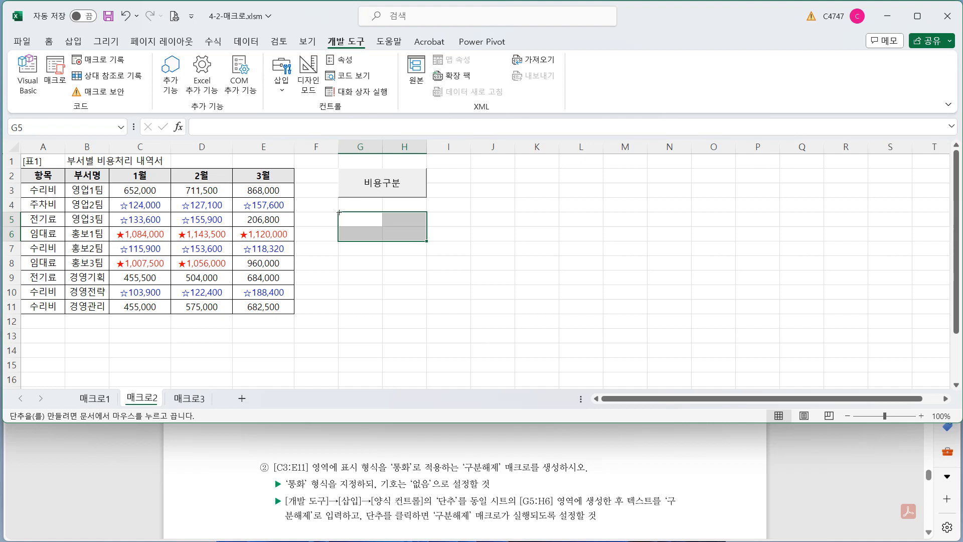
left_click_drag(338, 213, 427, 241)
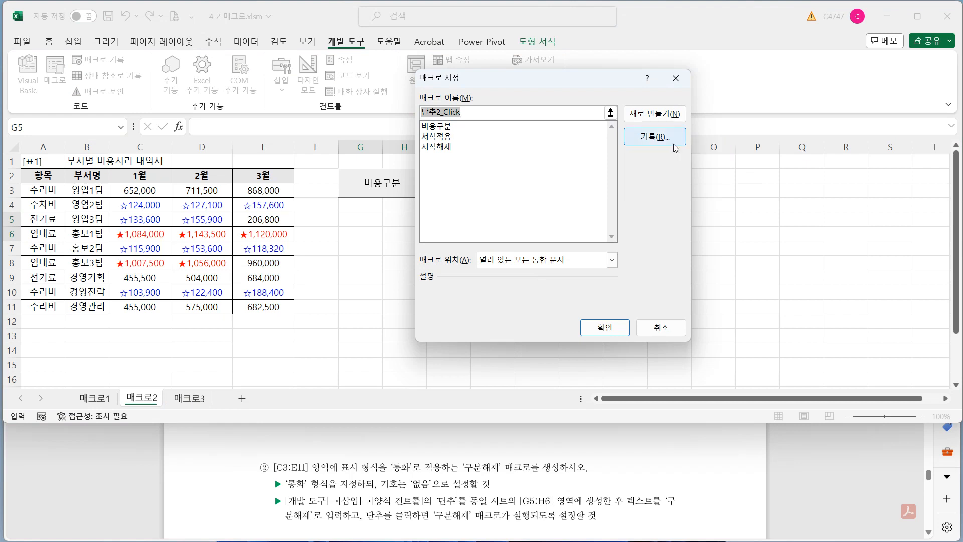
Step: Start recording a macro named 구분해제 for the new button, stored in the current workbook
left_click(655, 136)
type("구분햊")
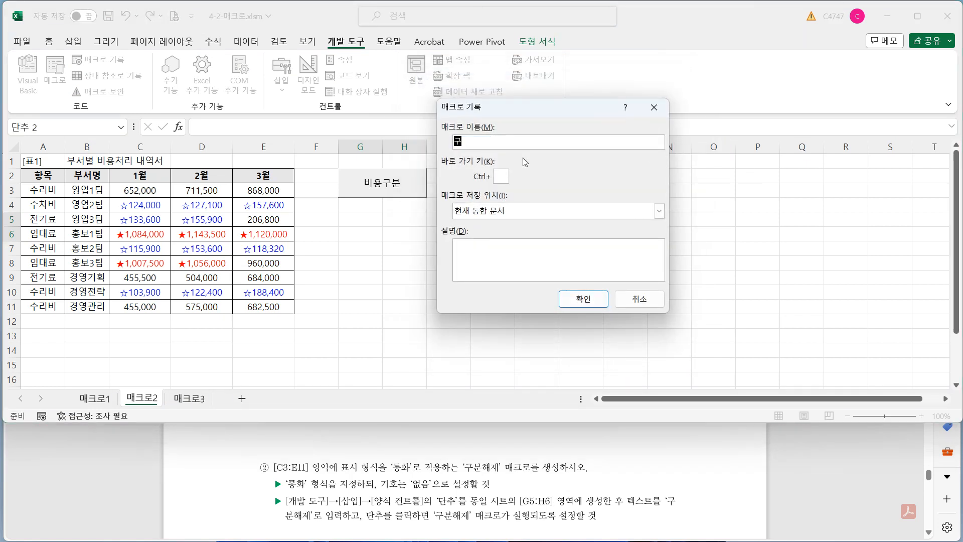
type("제")
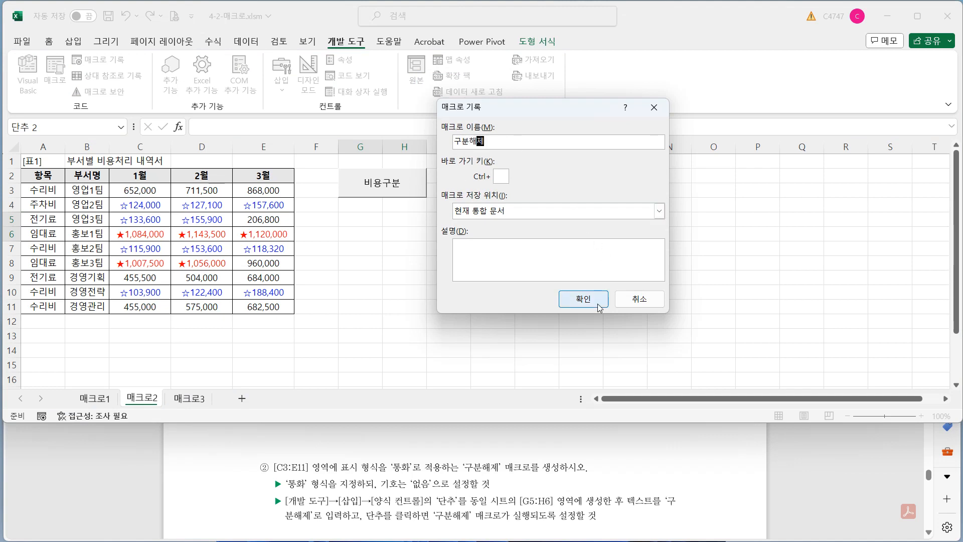
left_click(583, 299)
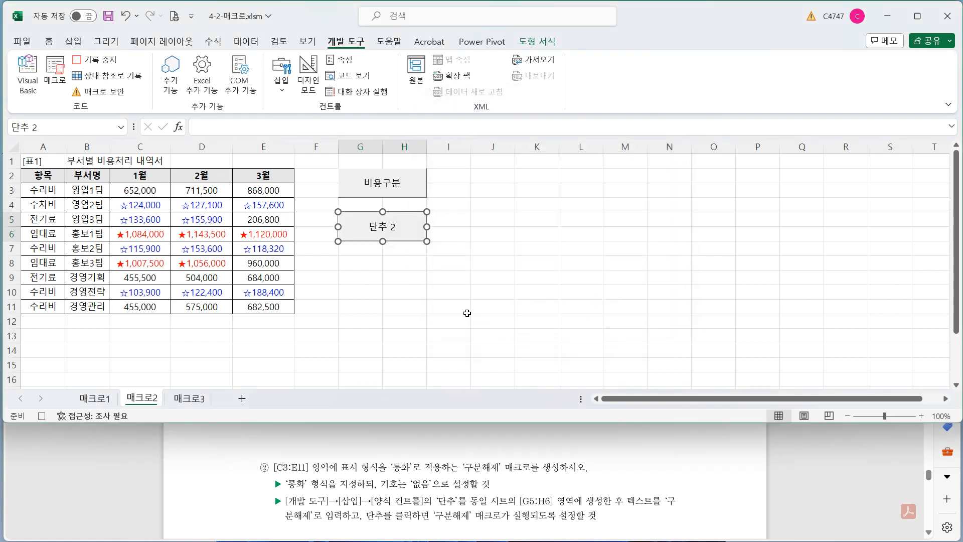
Step: Format C3:E11 as 통화 with the symbol 없음, and stop recording the 구분해제 macro
left_click_drag(132, 190, 269, 305)
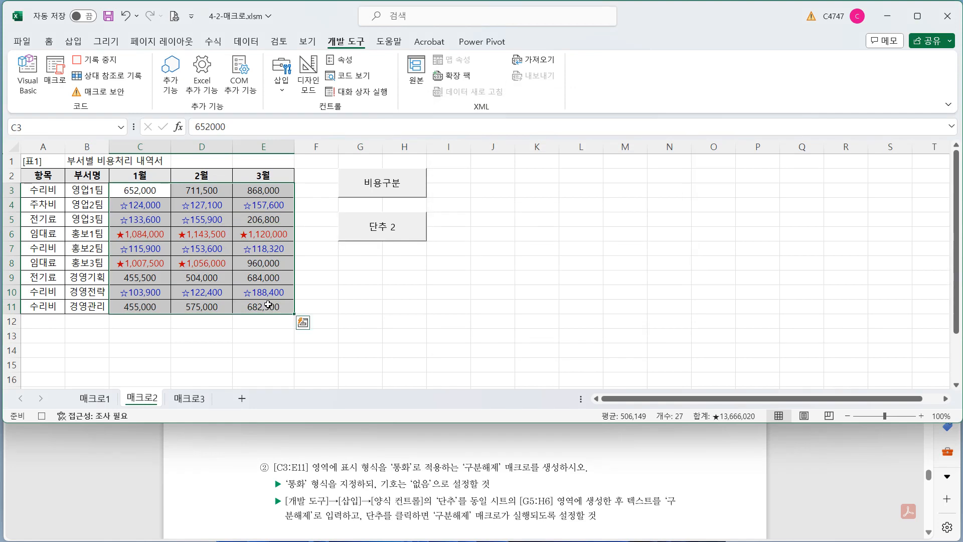
key("ctrl+1")
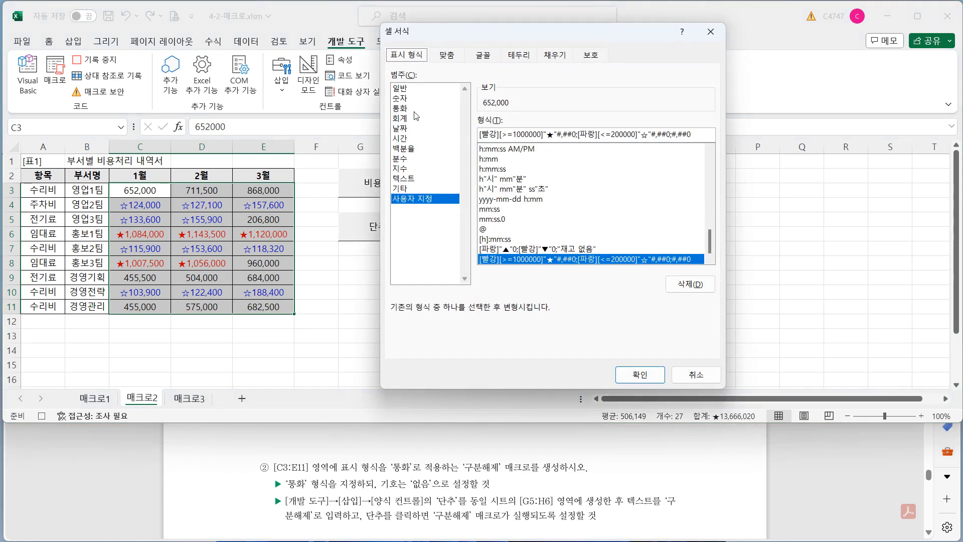
left_click(402, 108)
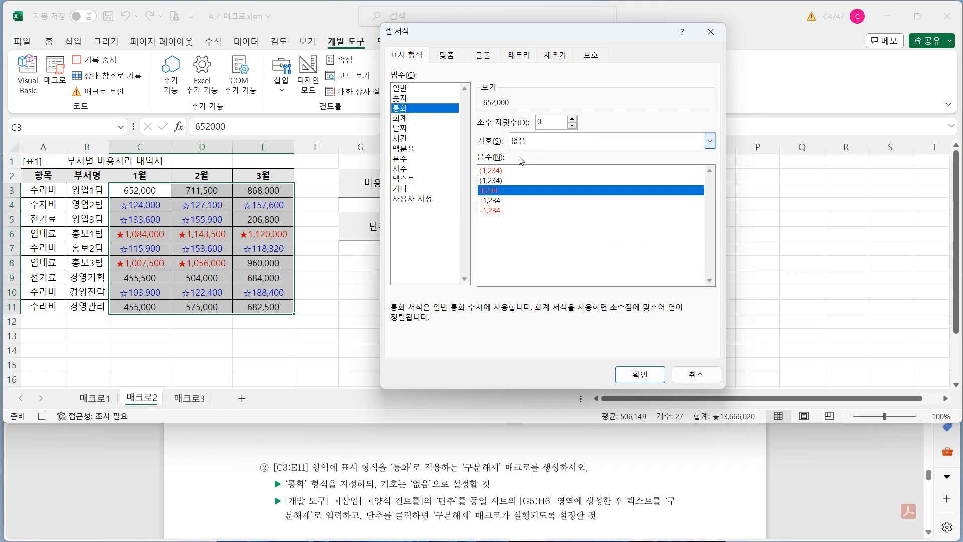
left_click(641, 380)
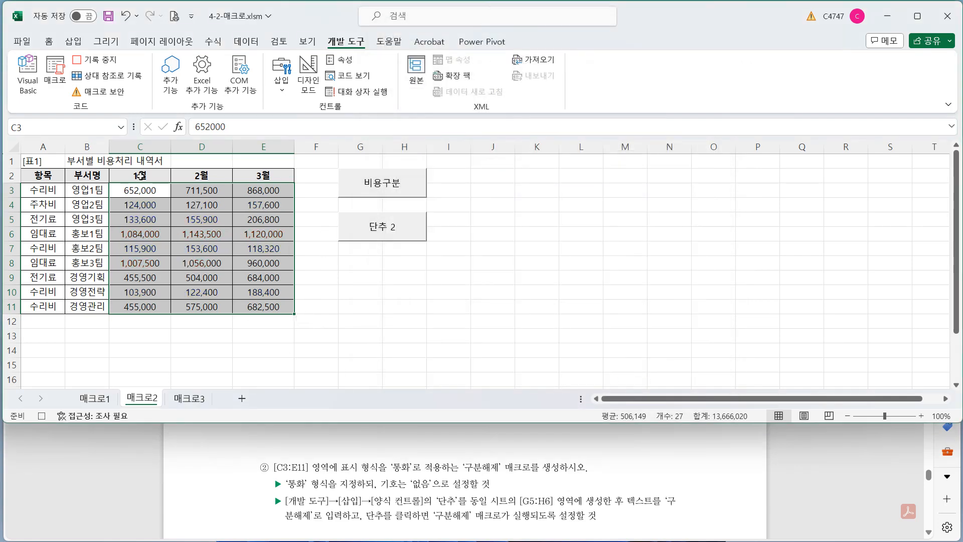
left_click(106, 61)
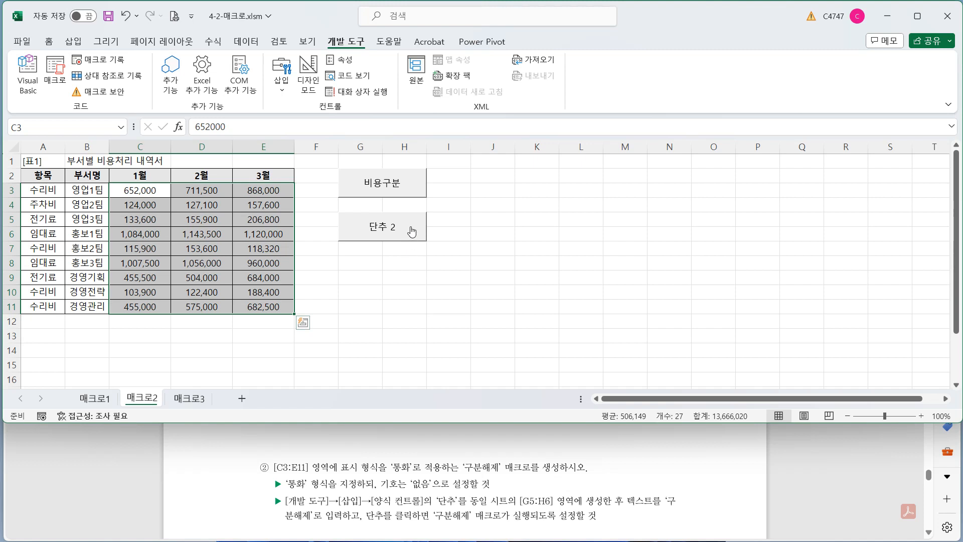
Step: Replace the caption of the button over G5:H6 with 구분해제
right_click(411, 231)
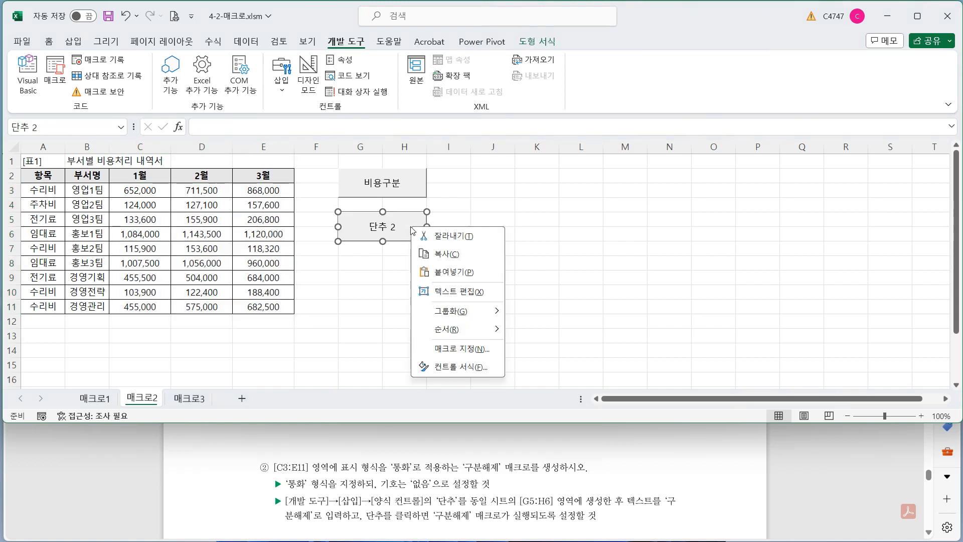
left_click(473, 292)
key("BackSpace")
key("BackSpace")
key("BackSpace")
key("BackSpace")
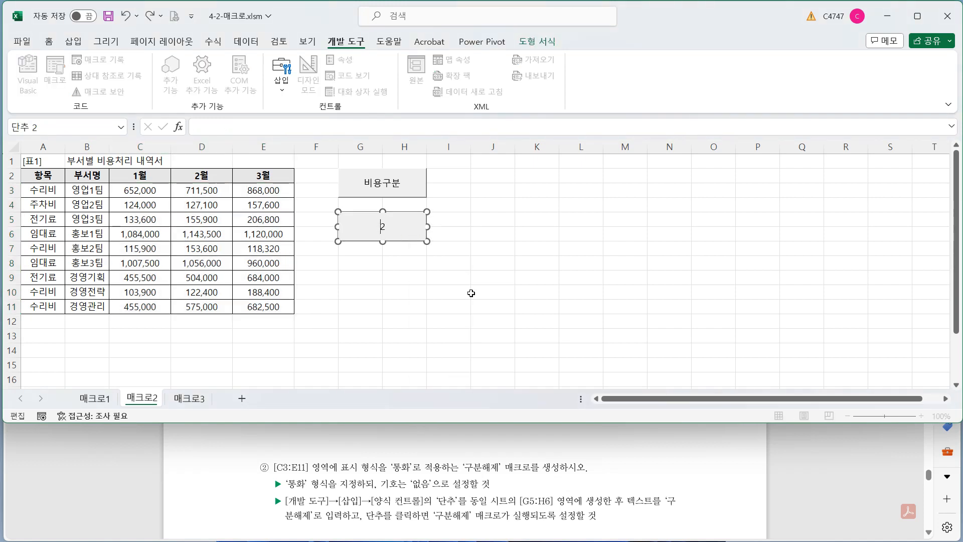
type("구분해제")
left_click(471, 293)
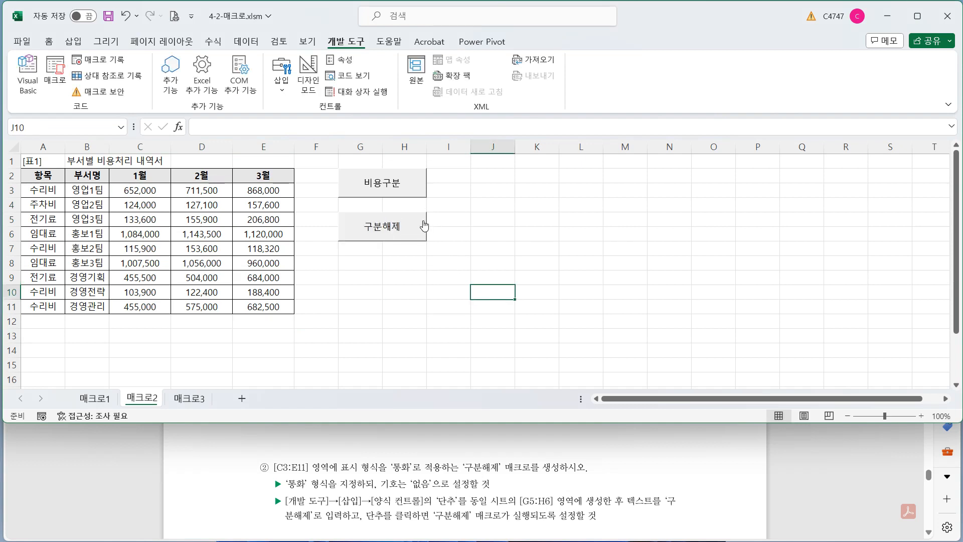
Step: Assign the 구분해제 macro to the 구분해제 button, and test both the 비용구분 and 구분해제 buttons
right_click(415, 221)
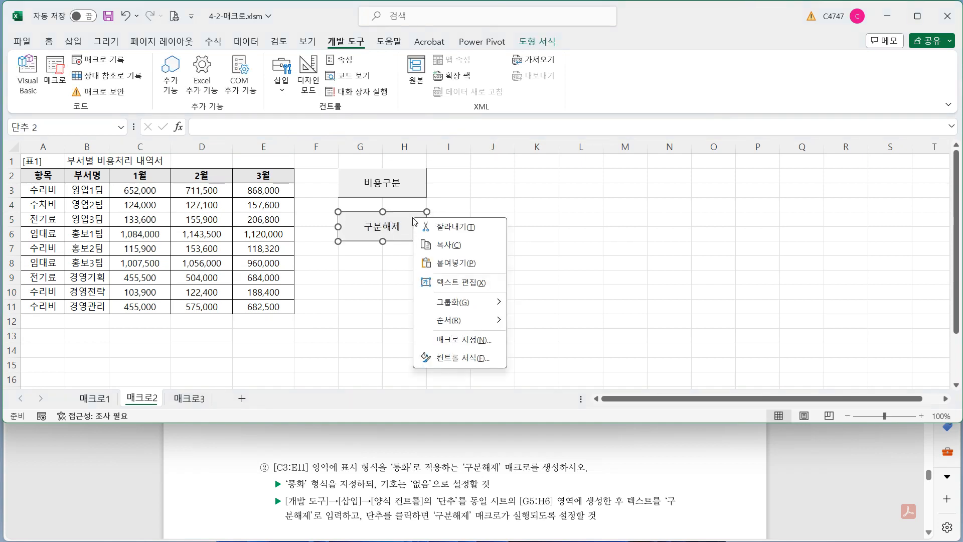
left_click(447, 340)
left_click(361, 253)
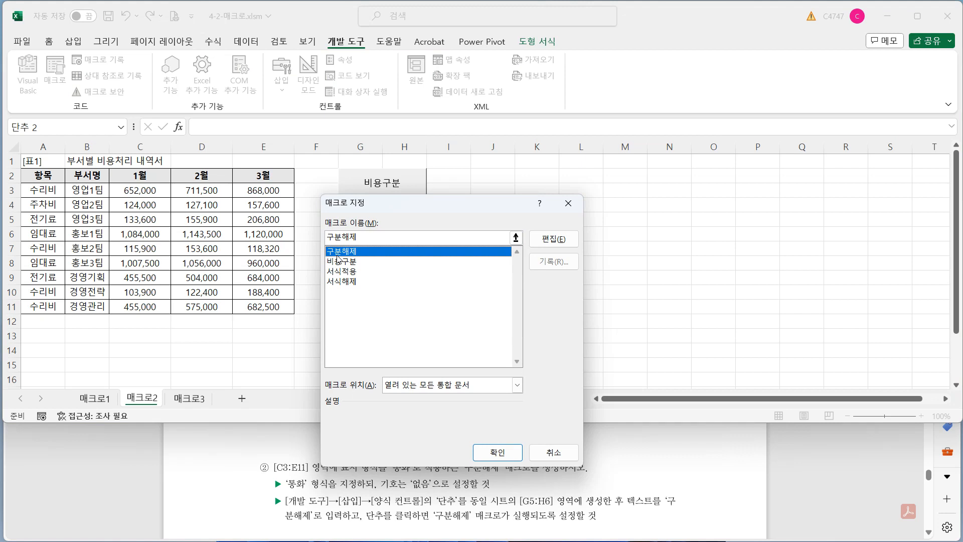
left_click(497, 452)
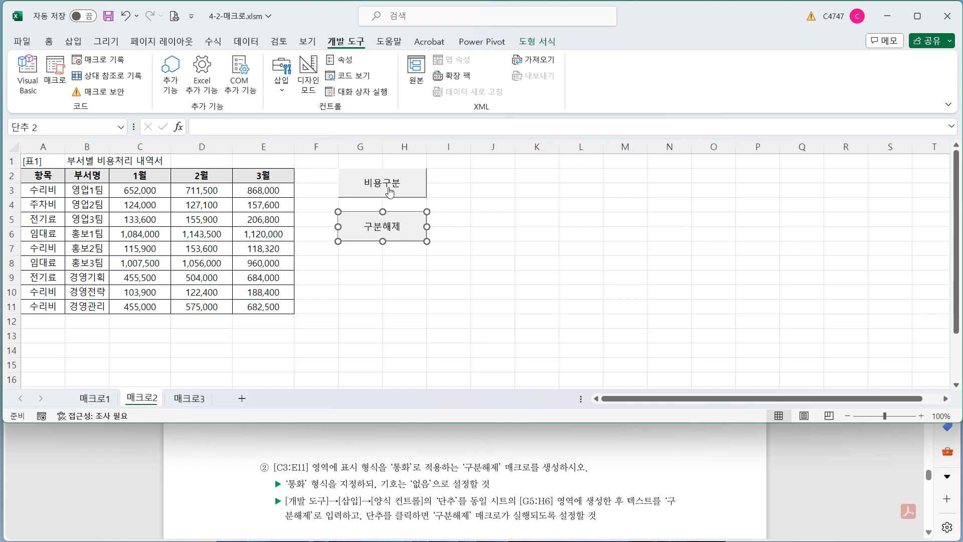
left_click(407, 188)
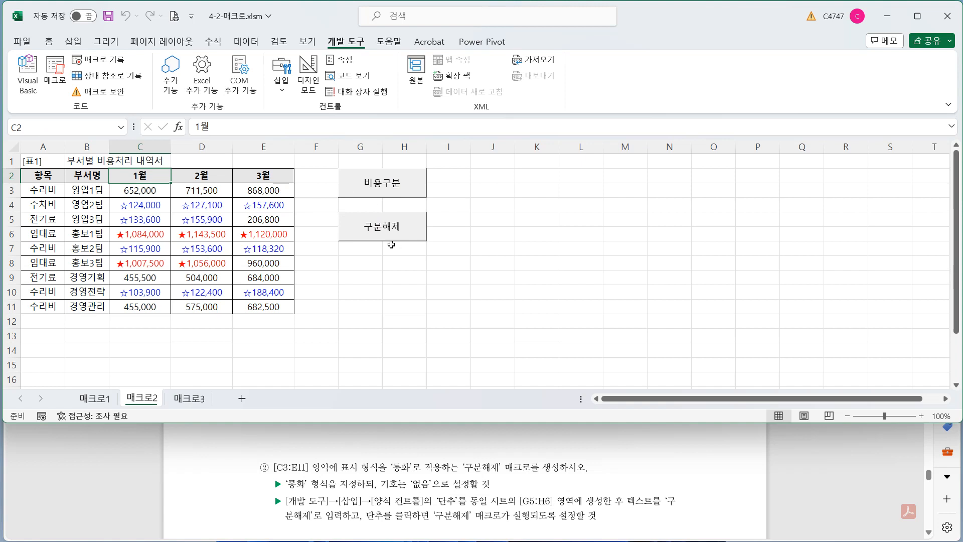
left_click(412, 237)
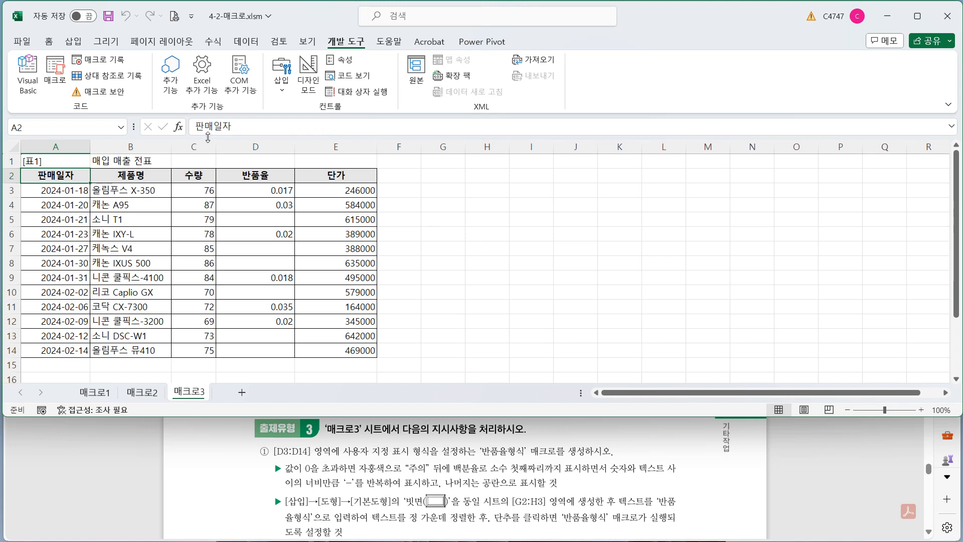
Step: Draw a 빗면 basic shape that covers G2:H3 on the 매크로3 sheet
left_click_drag(270, 193, 277, 350)
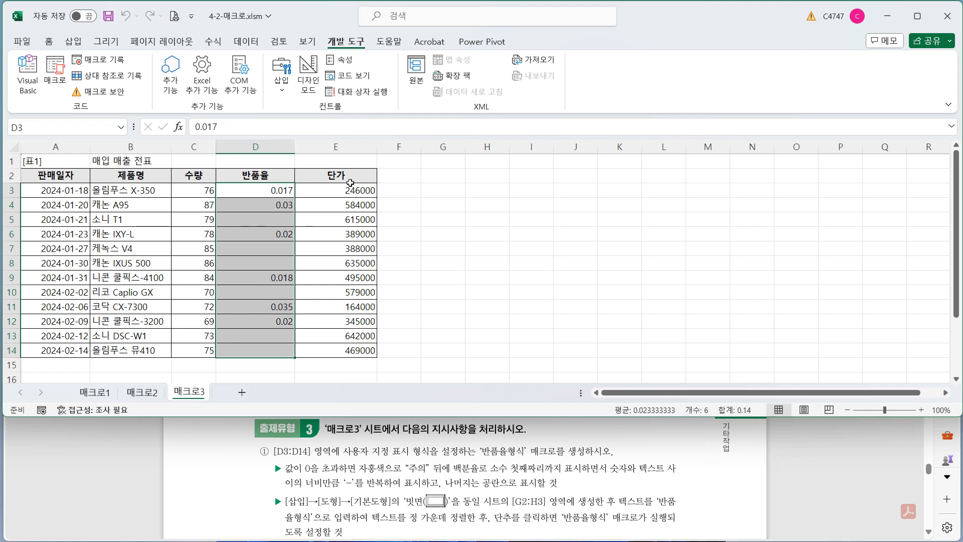
left_click(462, 180)
left_click_drag(463, 179, 480, 197)
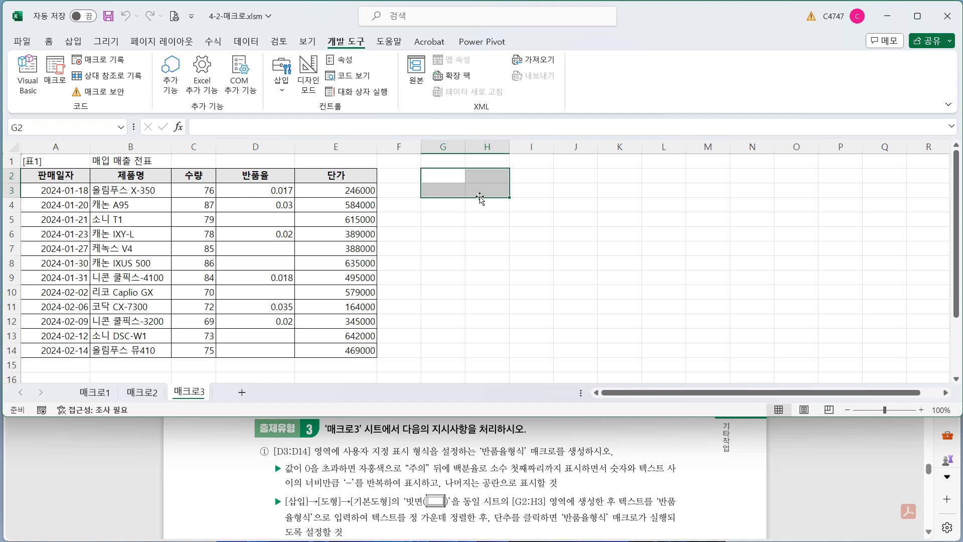
left_click(286, 87)
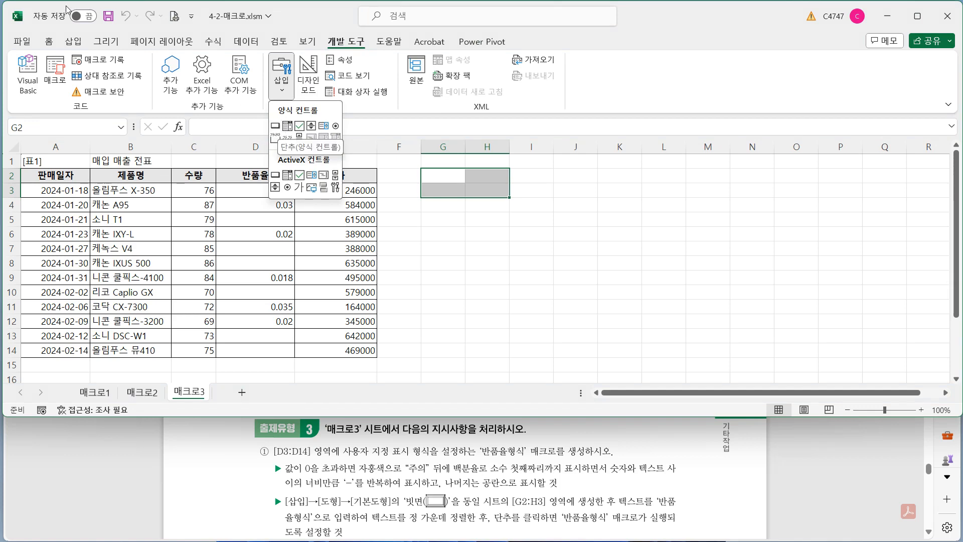
left_click(72, 42)
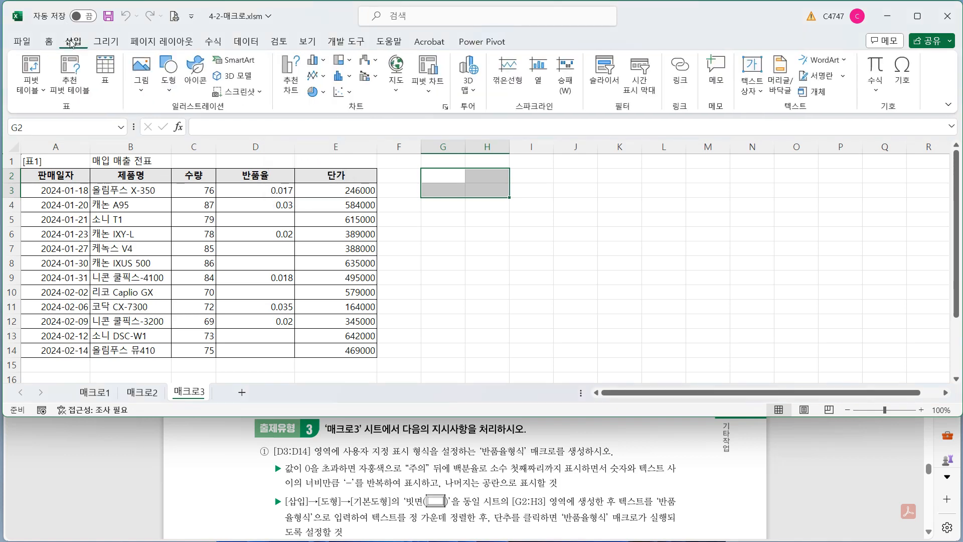
left_click(174, 89)
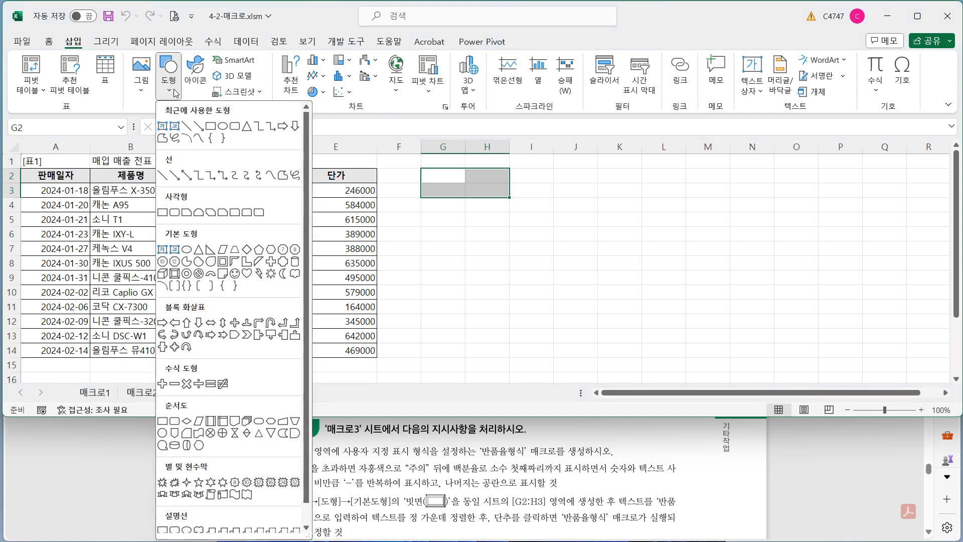
left_click(175, 274)
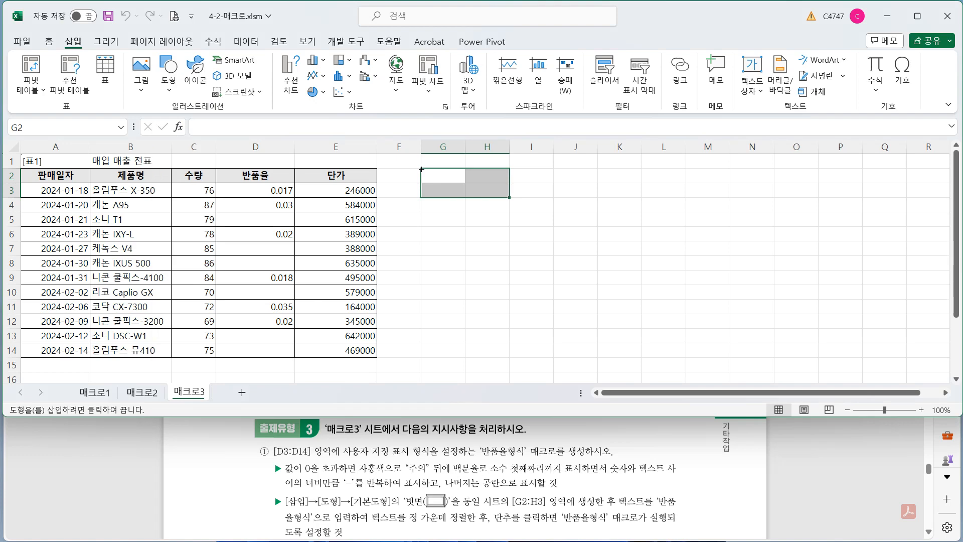
left_click_drag(422, 170, 498, 196)
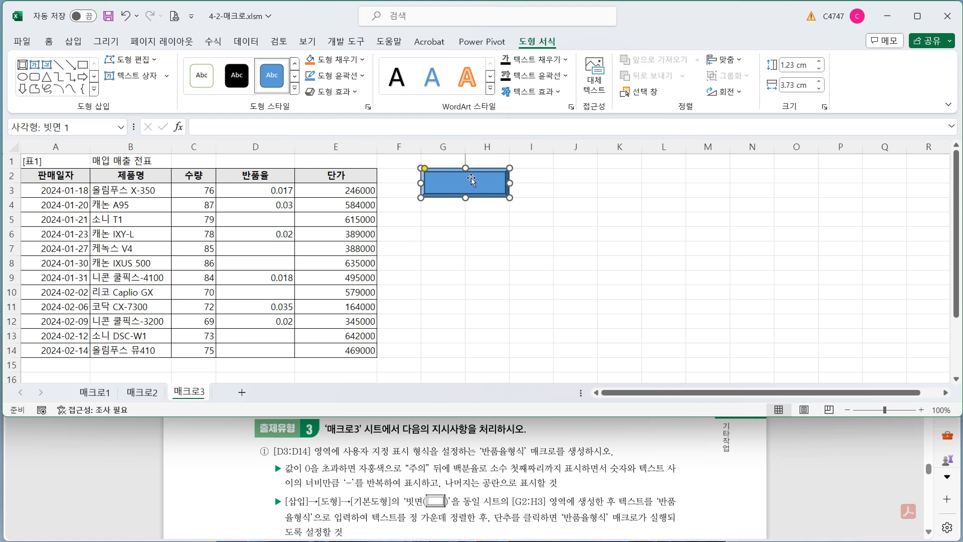
Step: Enter 반품율형식 as the bevel shape's text and centre it both vertically and horizontally
type("반품")
type("율형시")
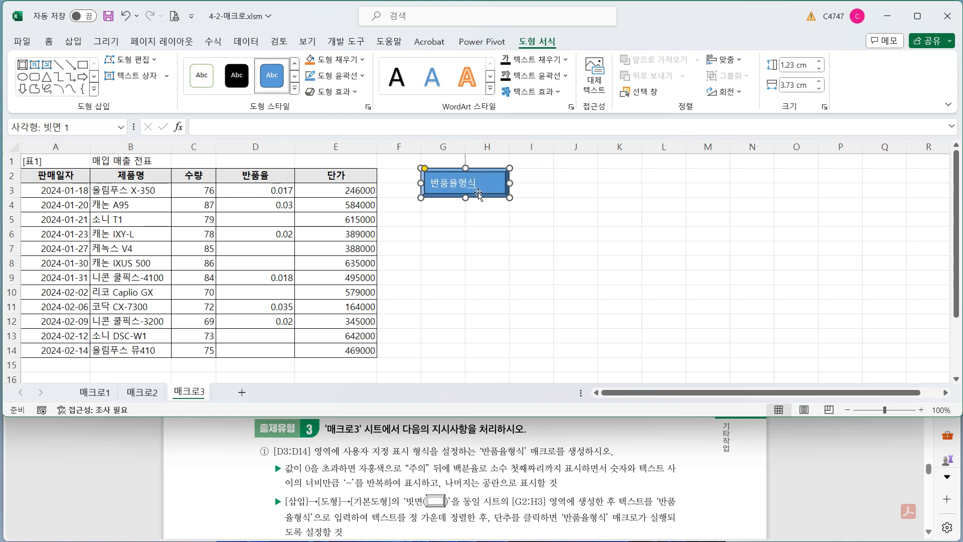
left_click(481, 169)
left_click(56, 42)
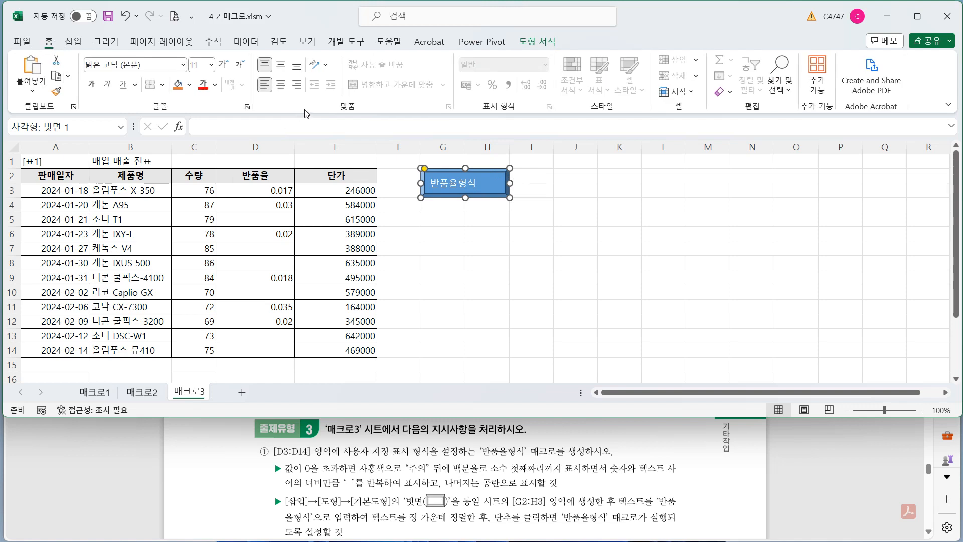
left_click(281, 64)
left_click(281, 84)
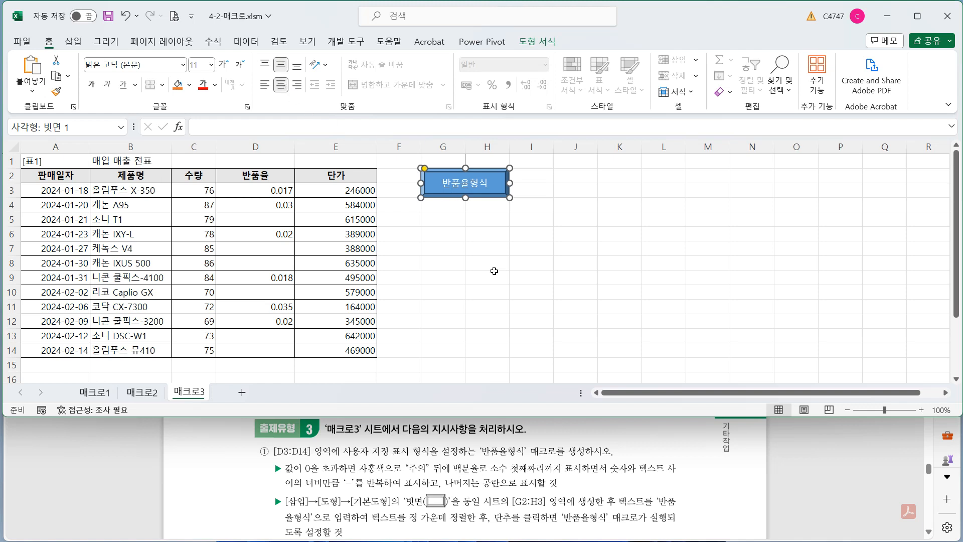
Step: Start recording a macro named 반품율형식, stored in 현재 통합 문서
left_click(346, 42)
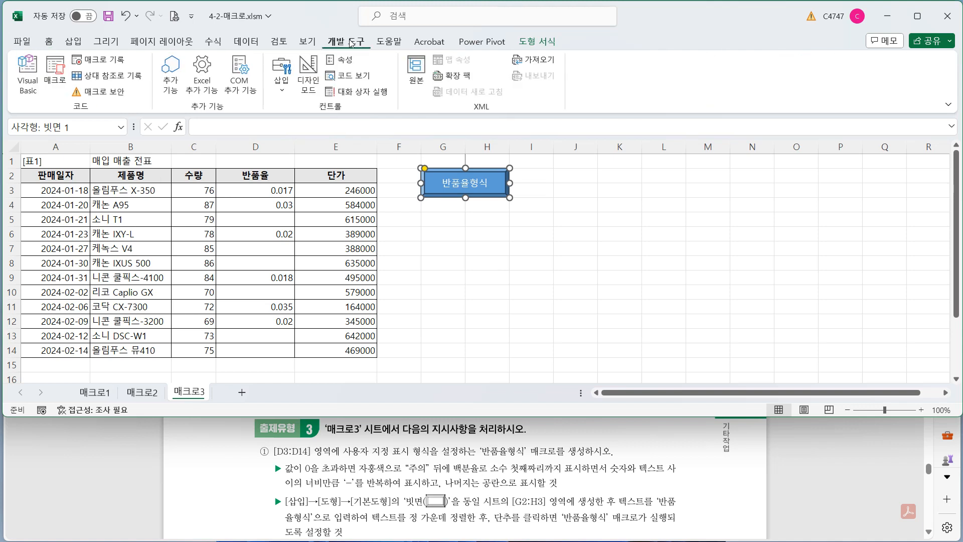
left_click(107, 60)
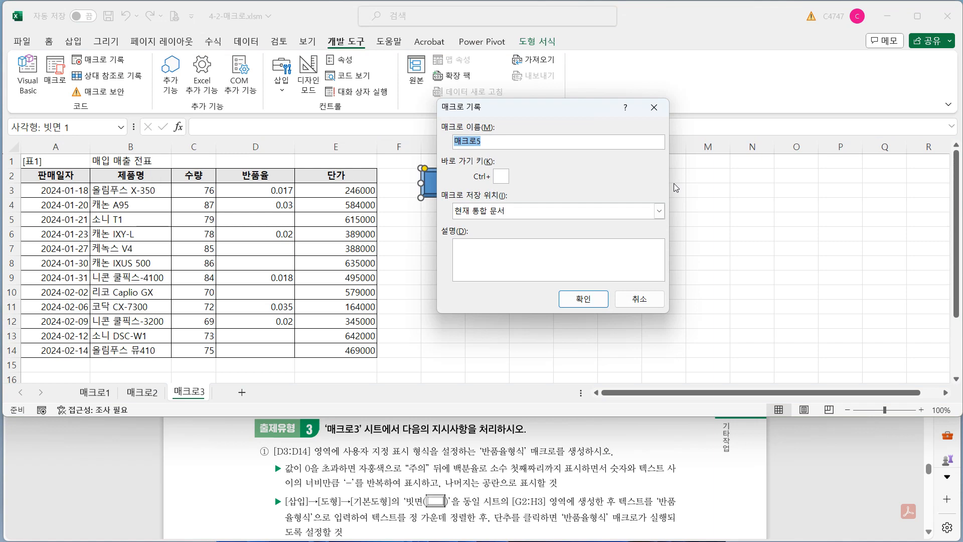
type("반품율형식")
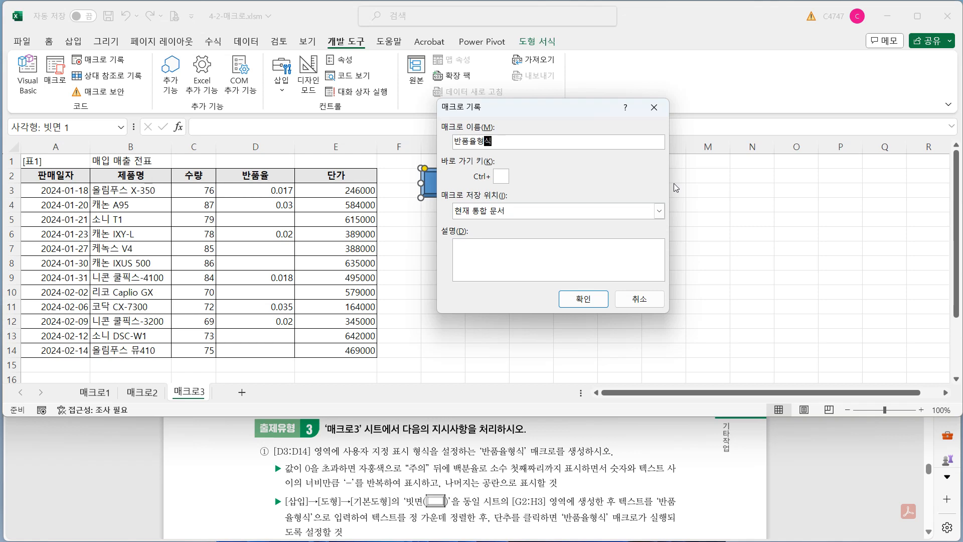
left_click(583, 300)
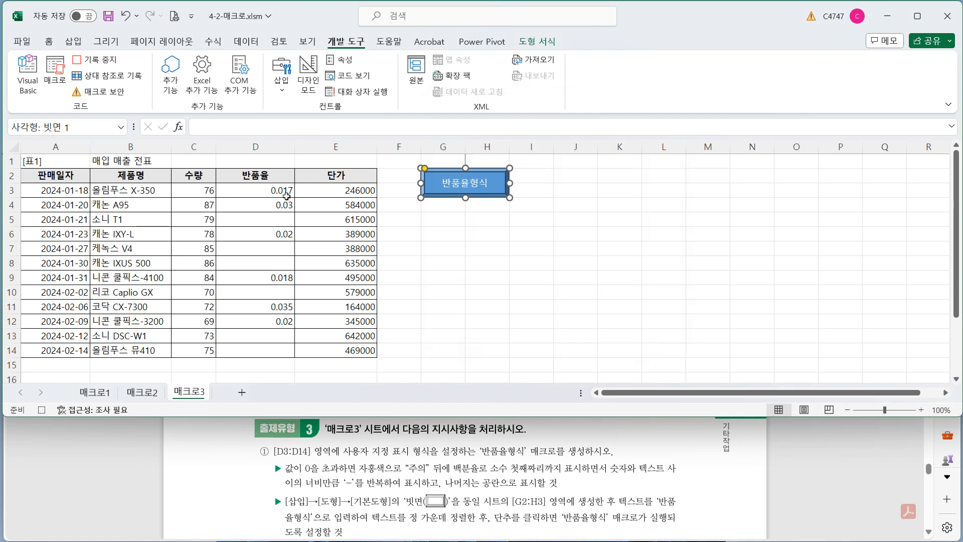
Step: Enter the 사용자 지정 number format [>0][자홍]"주의"0.0% for cells D3:D14
left_click_drag(282, 191, 260, 345)
key("ctrl+1")
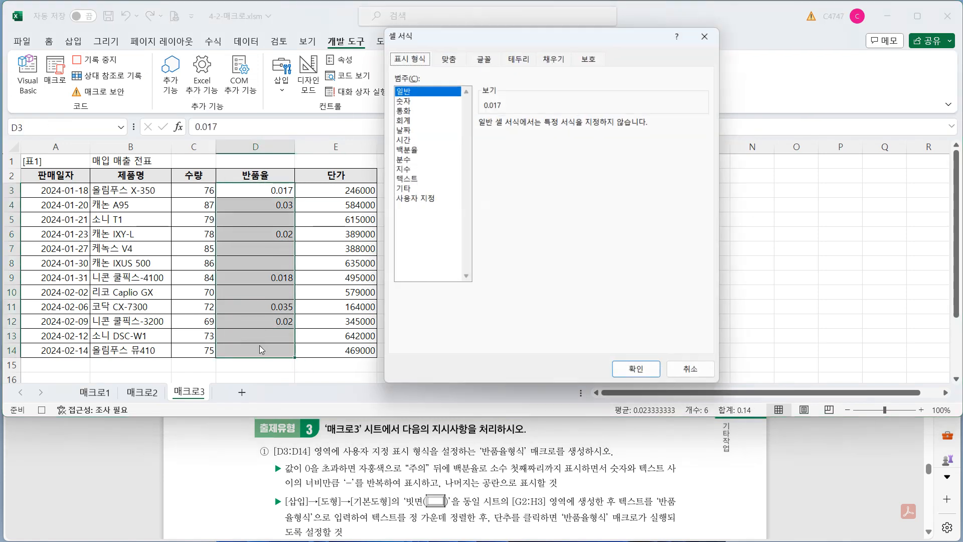
left_click(424, 200)
left_click_drag(520, 134, 360, 136)
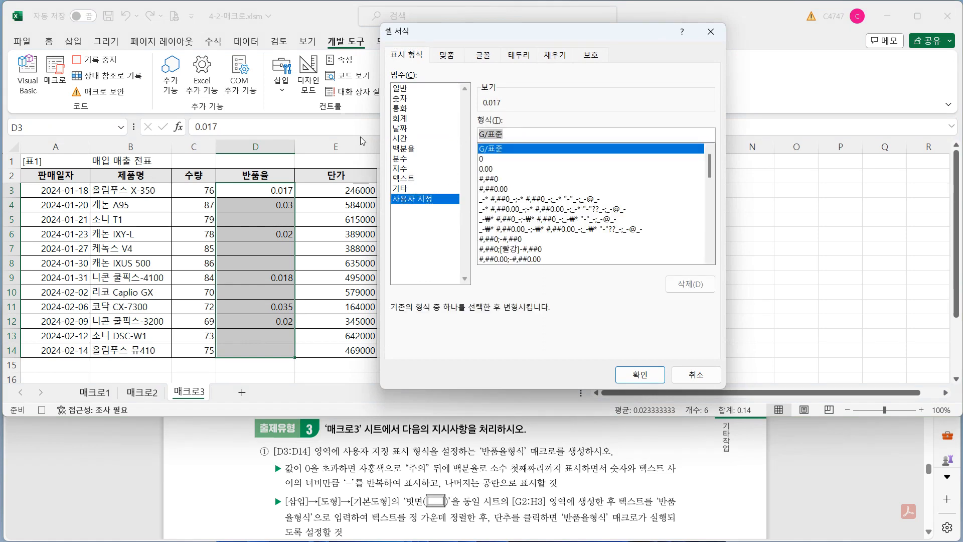
type("[>0]")
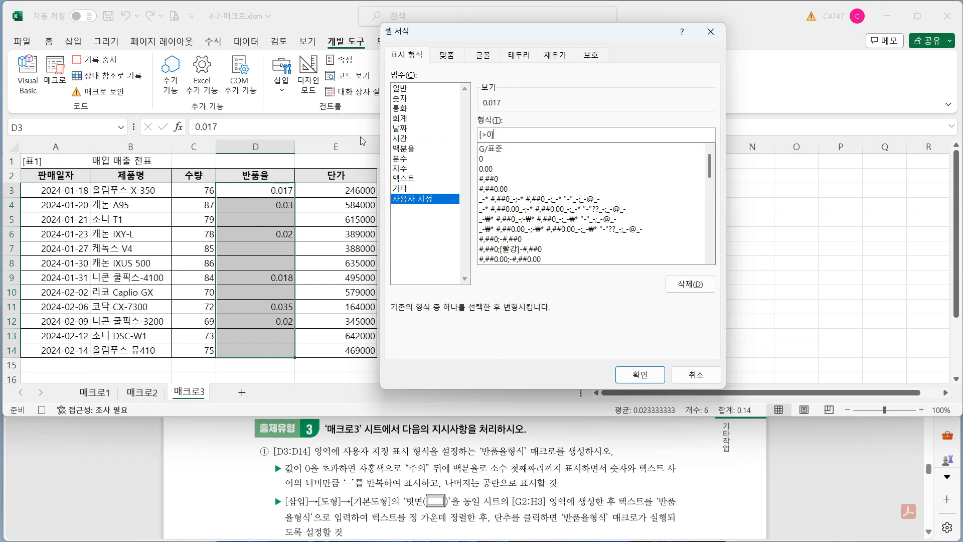
type("[자홍]\"주의\"")
type("0.0%")
Step: Insert the repeating fill code *- between "주의" and 0.0% in the custom format
left_click_drag(535, 134, 515, 132)
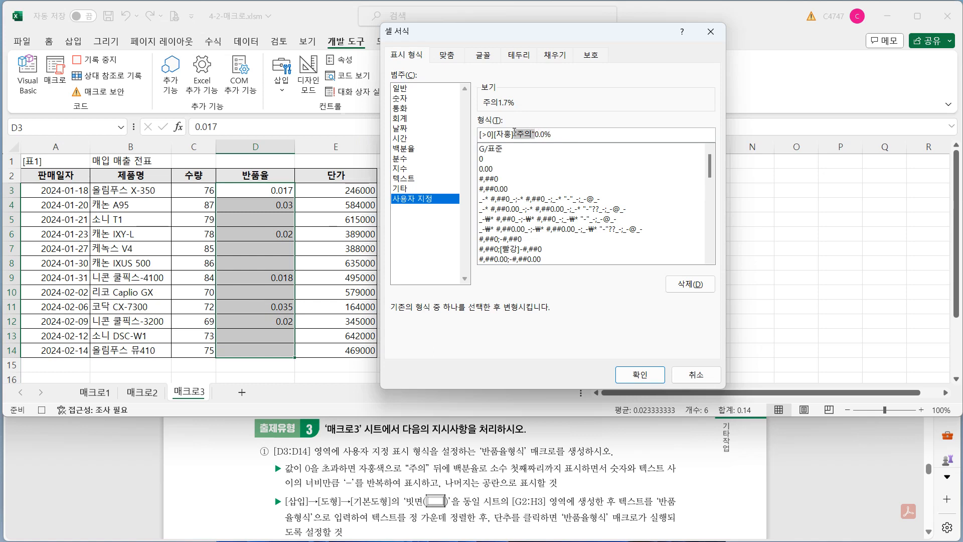
left_click(537, 134)
type("-")
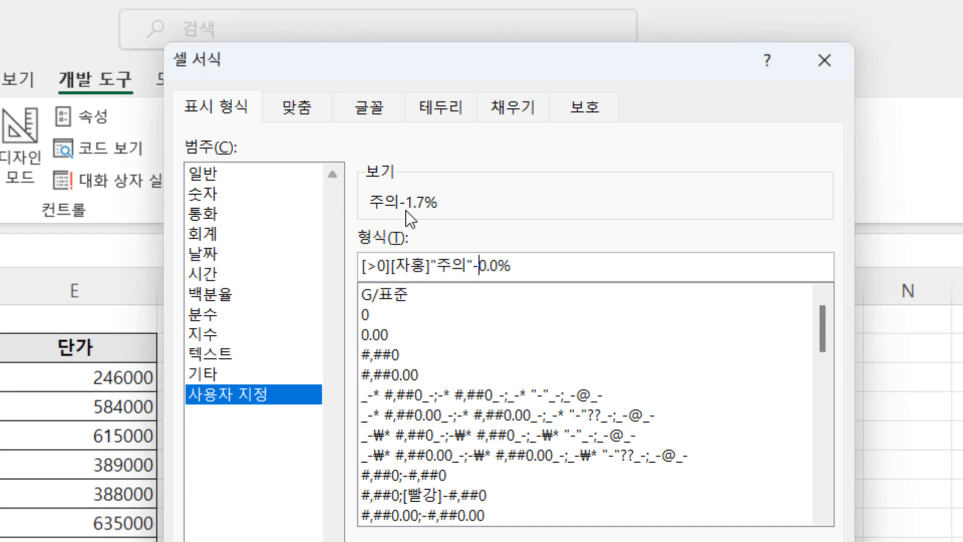
left_click(474, 265)
type("*")
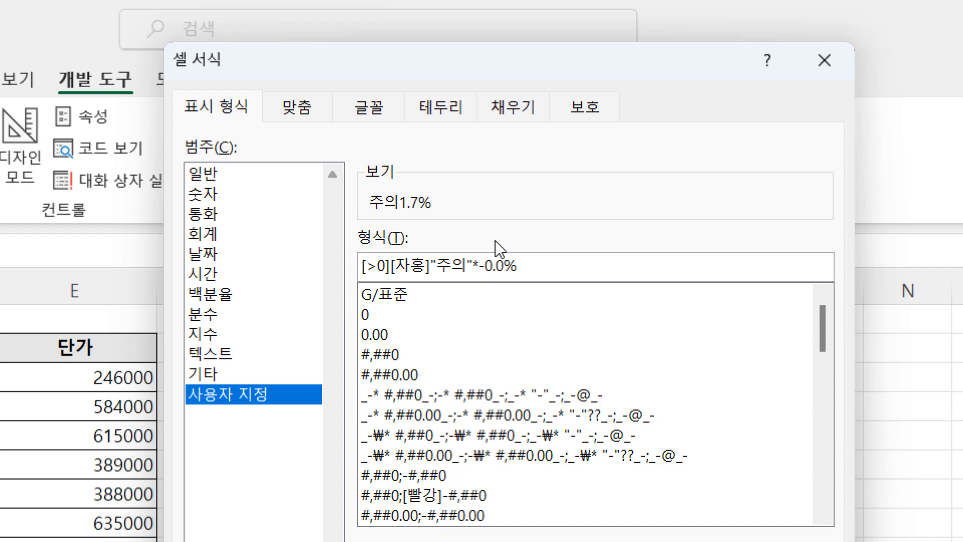
left_click(525, 266)
left_click_drag(474, 266, 485, 266)
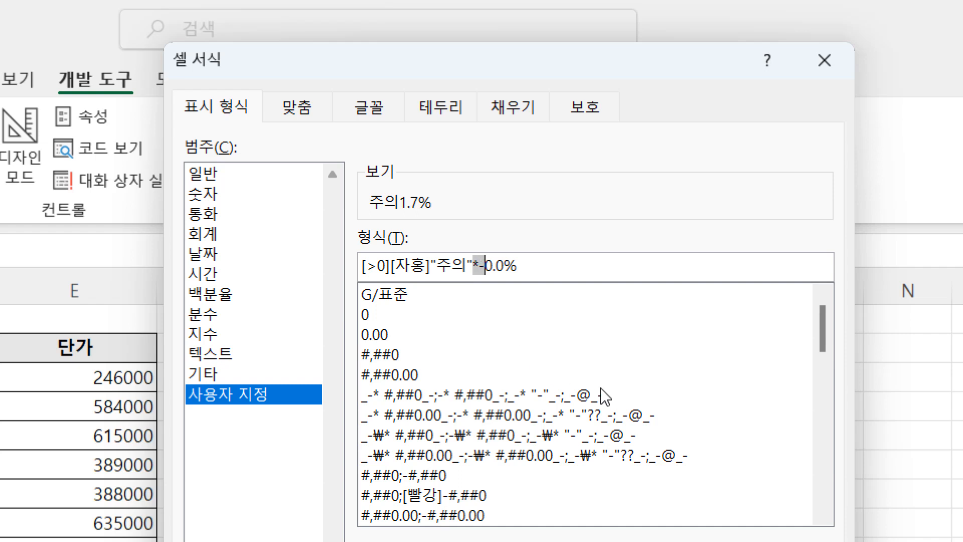
Step: Add the blank section ;"" at the end of the custom format, apply it, and stop recording the 반품율형식 macro
left_click(537, 259)
type(";")
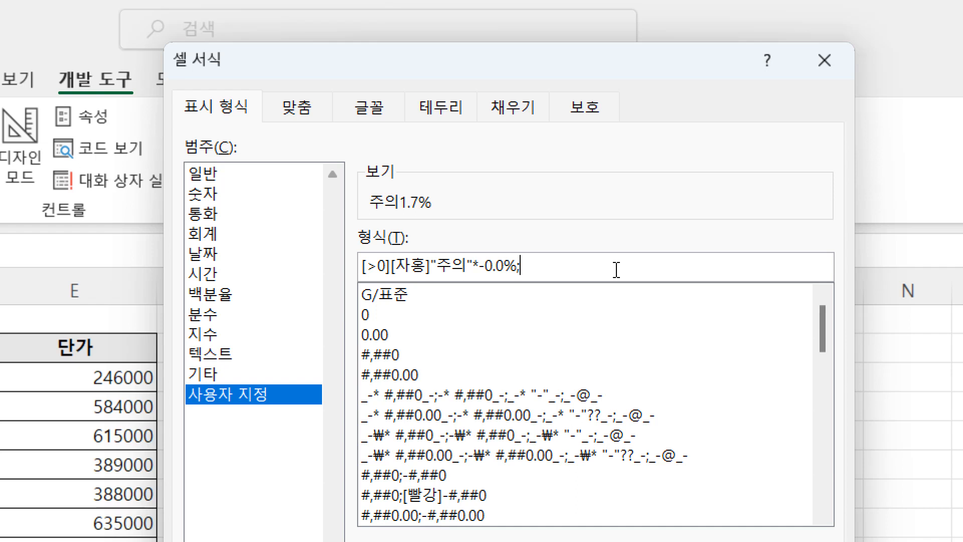
type("\"\"")
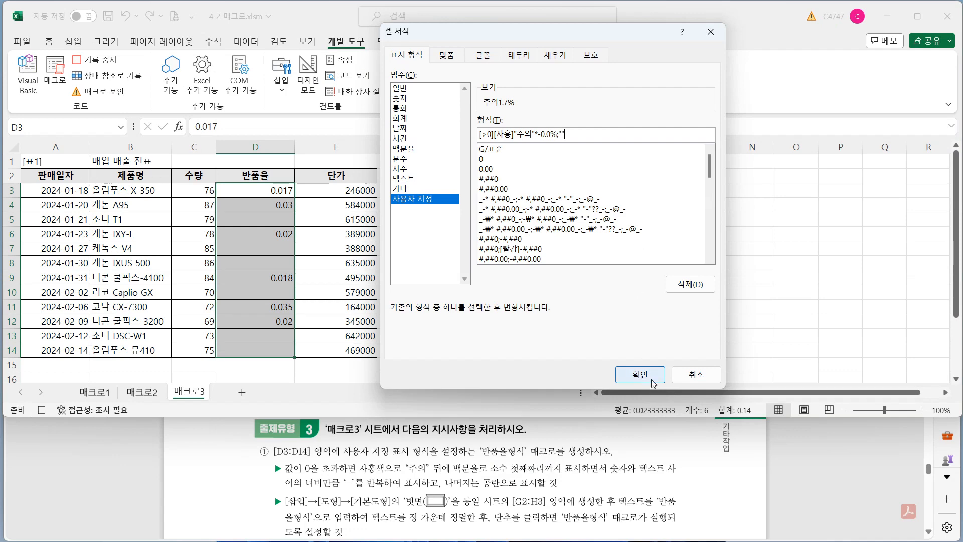
left_click(652, 383)
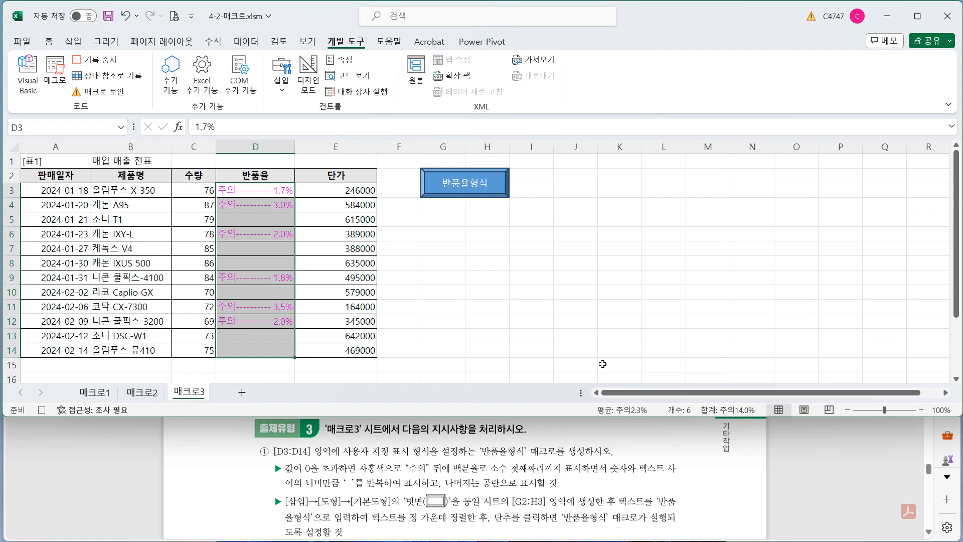
left_click(115, 62)
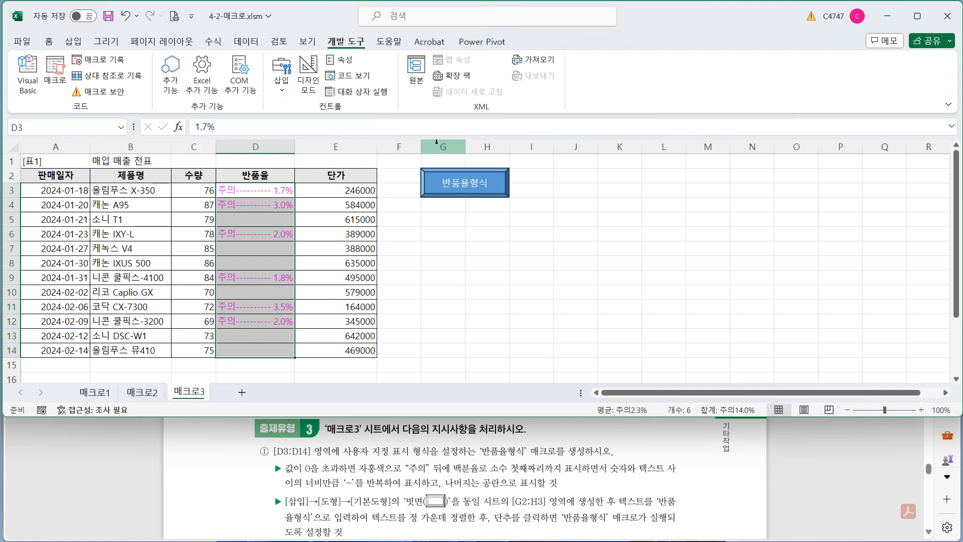
Step: Assign the 반품율형식 macro to the bevel shape over G2:H3
right_click(475, 173)
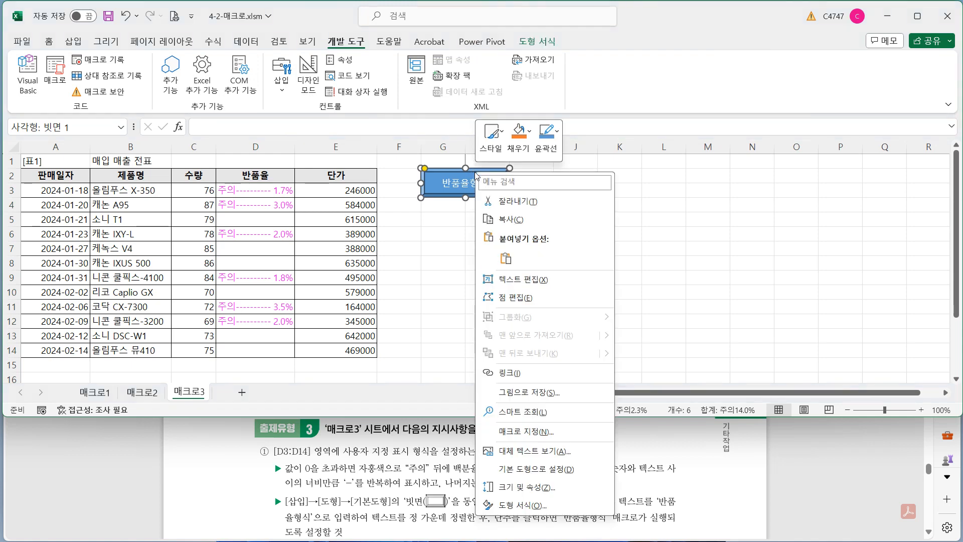
left_click(545, 433)
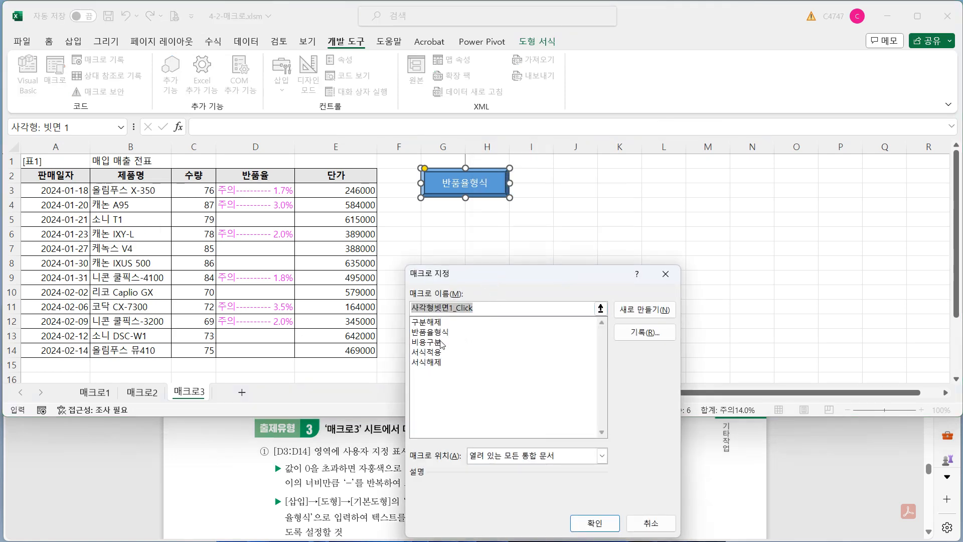
left_click(444, 332)
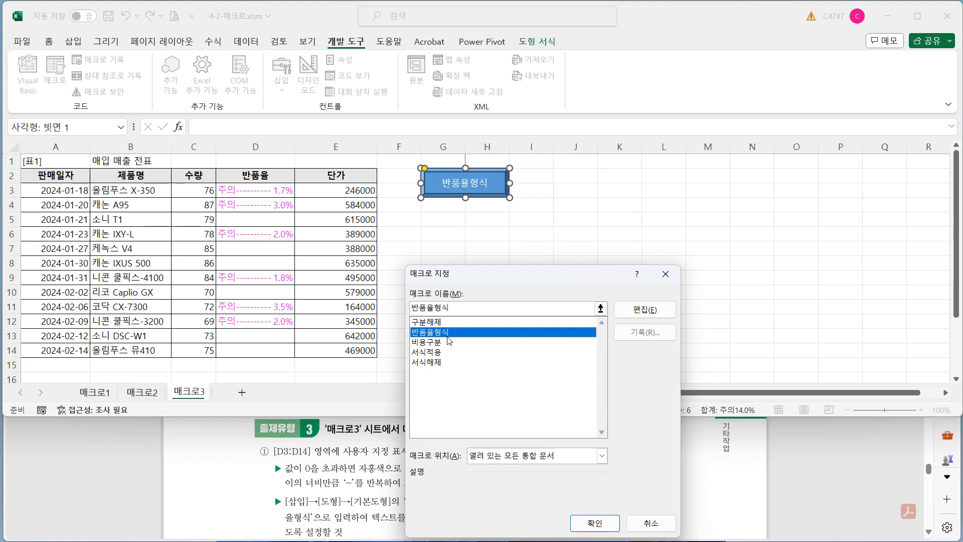
left_click(596, 524)
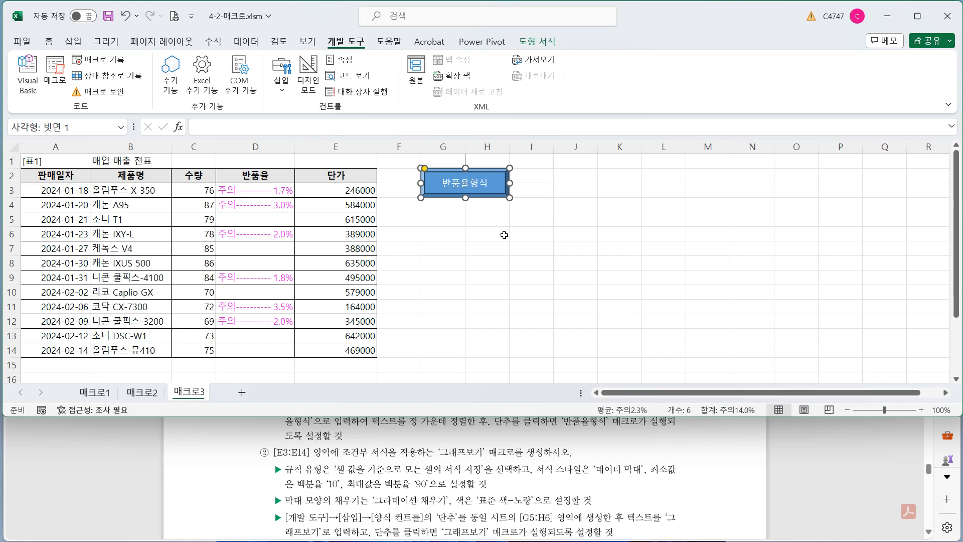
Step: Draw a 양식 컨트롤 button that covers G5:H6 on the 매크로3 sheet
left_click_drag(364, 191, 368, 353)
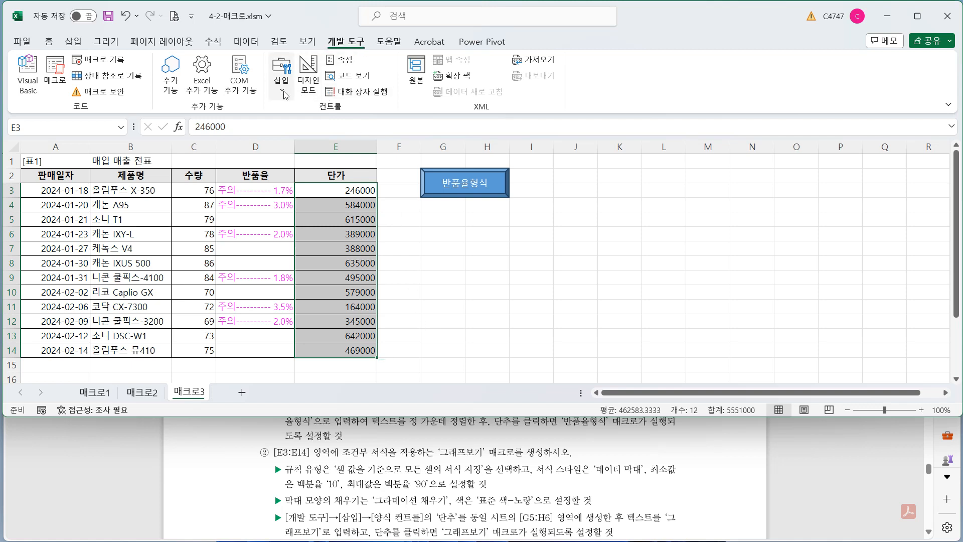
left_click(282, 75)
left_click(275, 126)
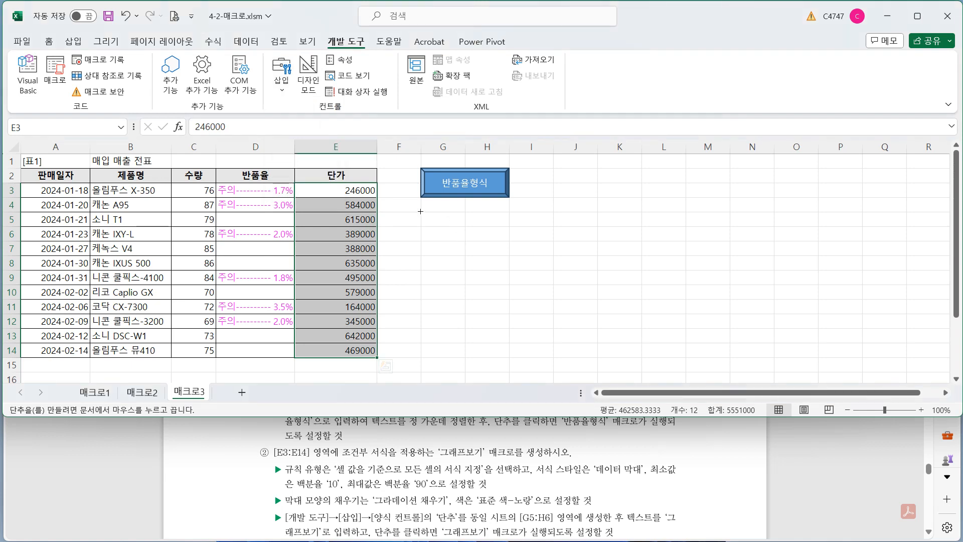
left_click_drag(422, 217, 510, 243)
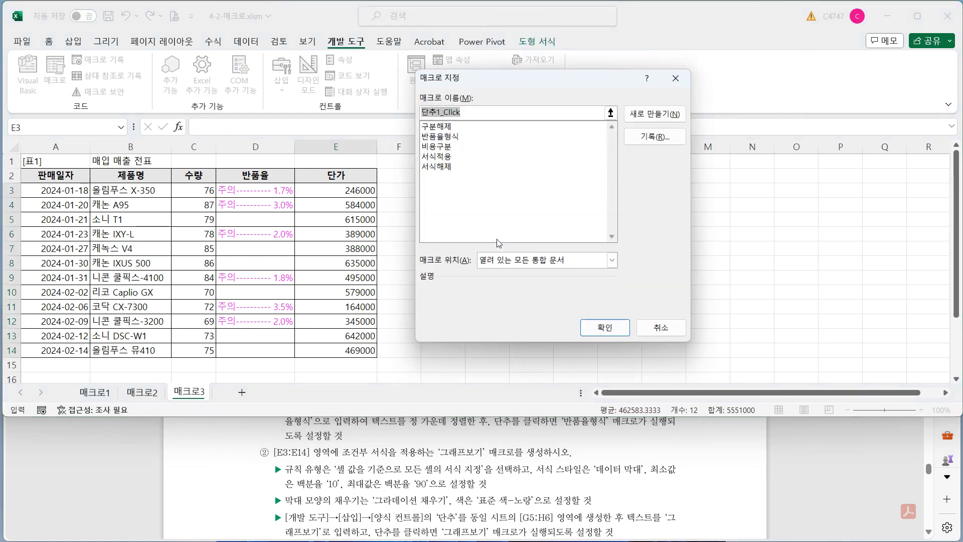
Step: Start recording a macro named 그래프보기 for the new button, stored in 현재 통합 문서
left_click(654, 137)
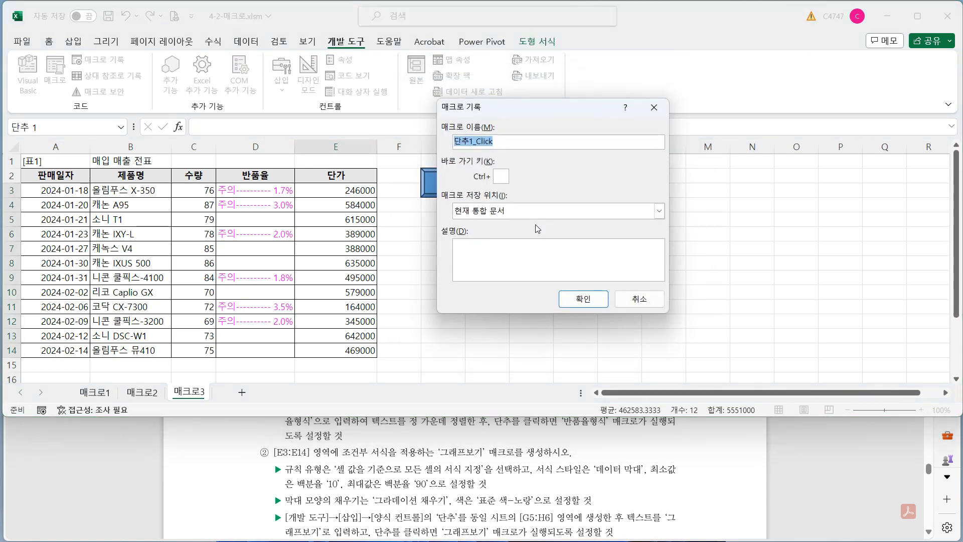
type("ㄱ")
type("래프보기")
left_click(602, 301)
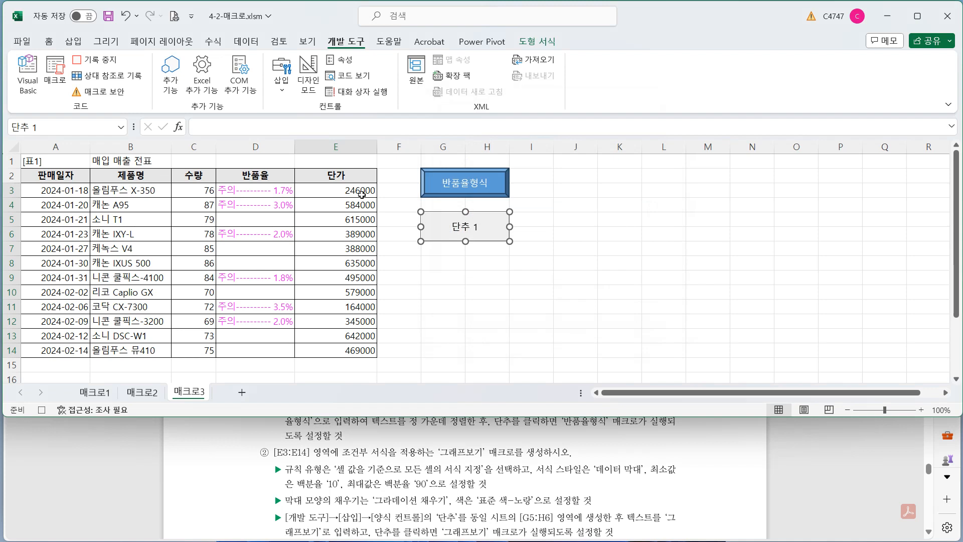
Step: Begin a new conditional formatting rule on E3:E14 based on cell values, with 데이터 막대 as the format style
left_click_drag(361, 191, 361, 351)
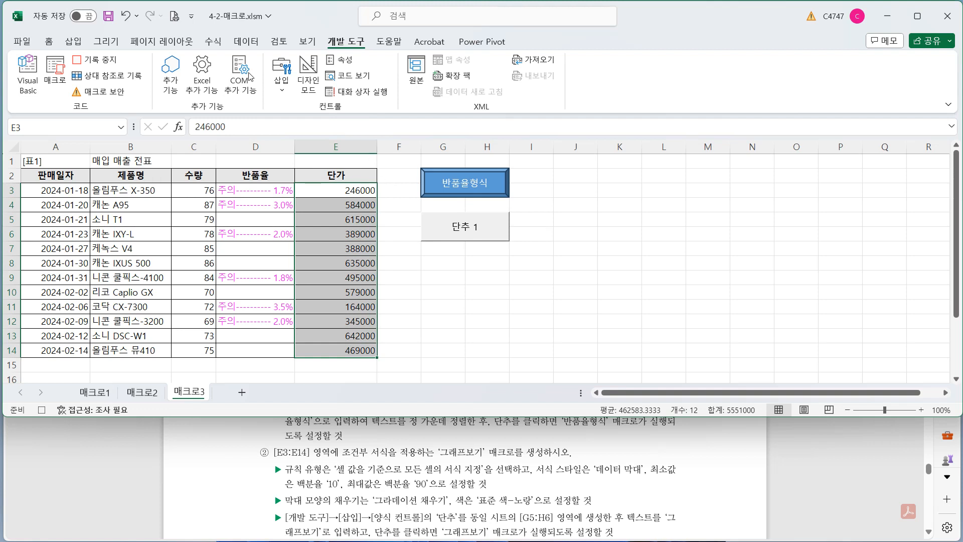
left_click(56, 43)
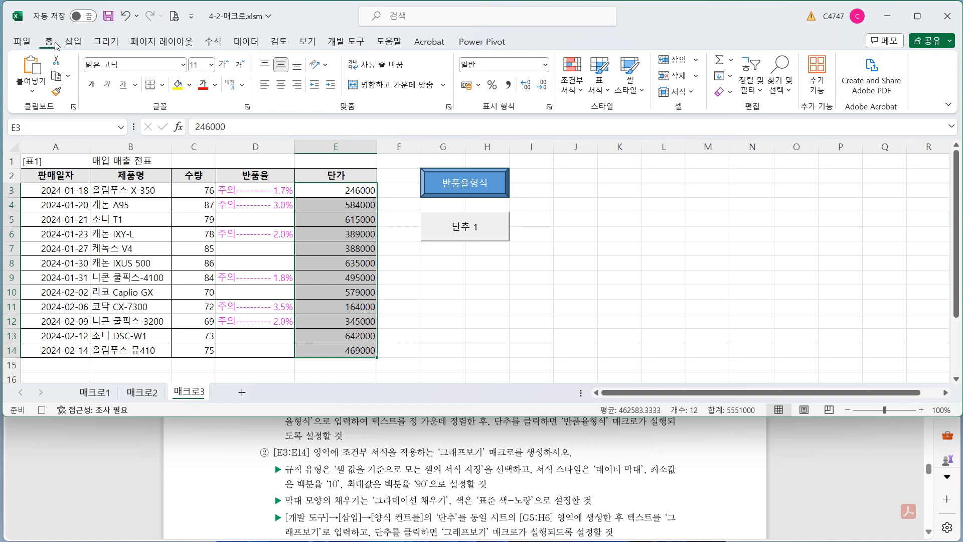
left_click(581, 89)
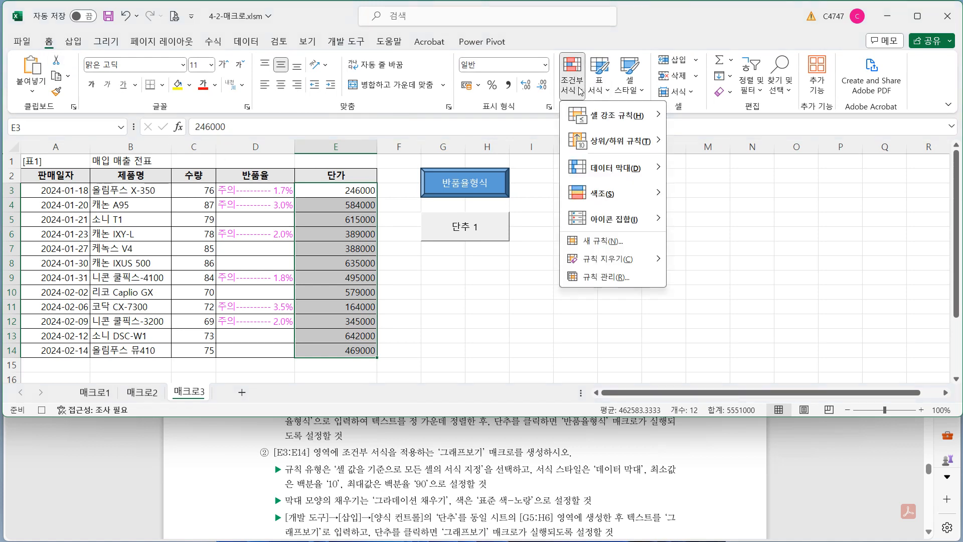
left_click(645, 243)
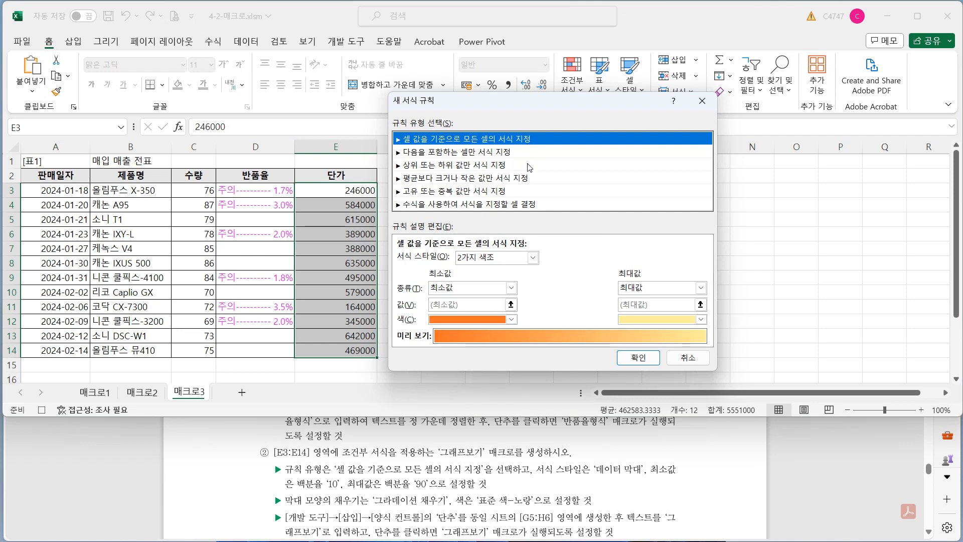
left_click(483, 259)
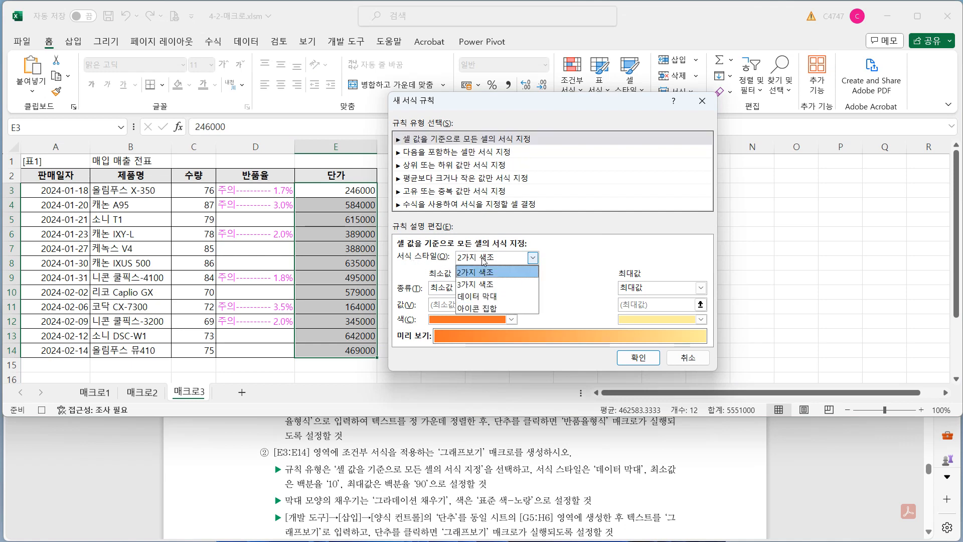
left_click(510, 303)
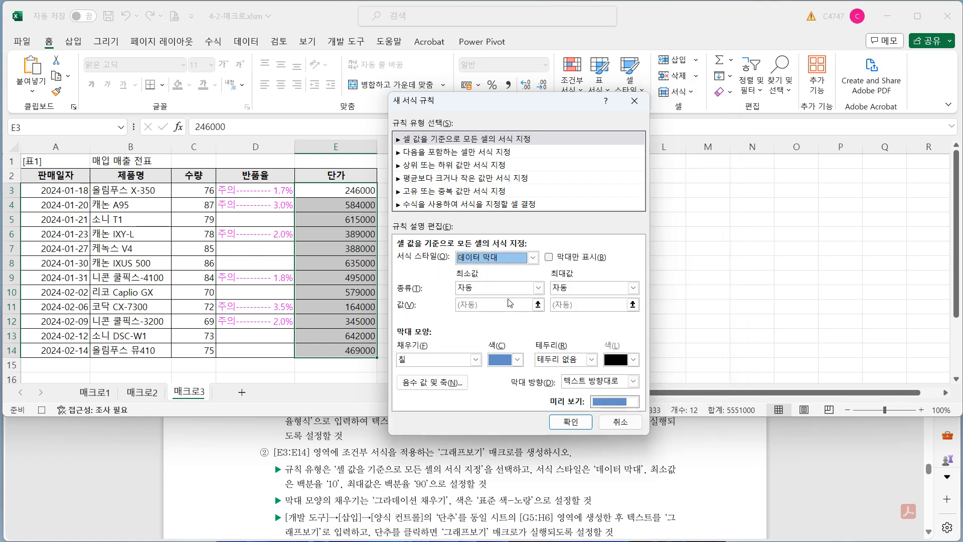
Step: Set the data bar minimum to 백분율 10 and the maximum to 백분율 90 in the new rule
left_click(480, 293)
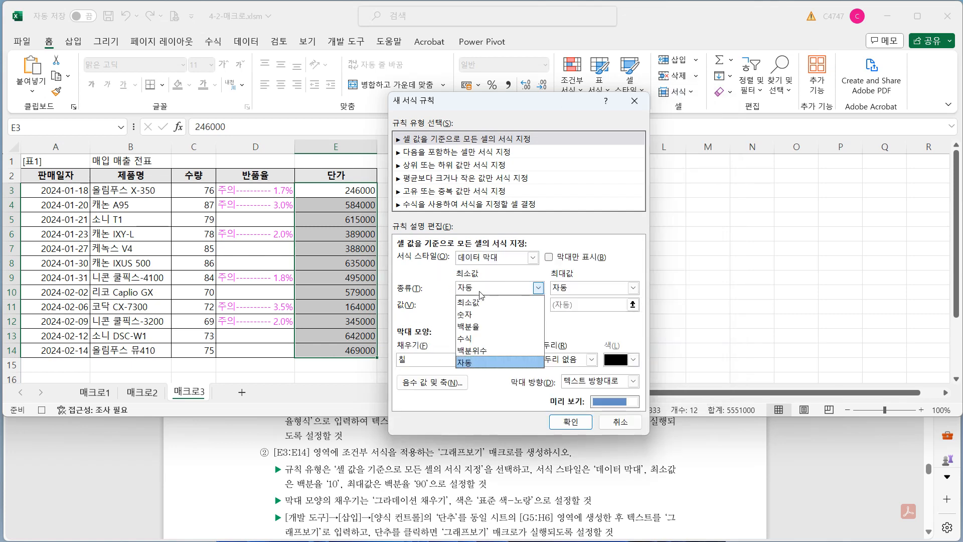
left_click(485, 327)
left_click_drag(464, 305, 426, 305)
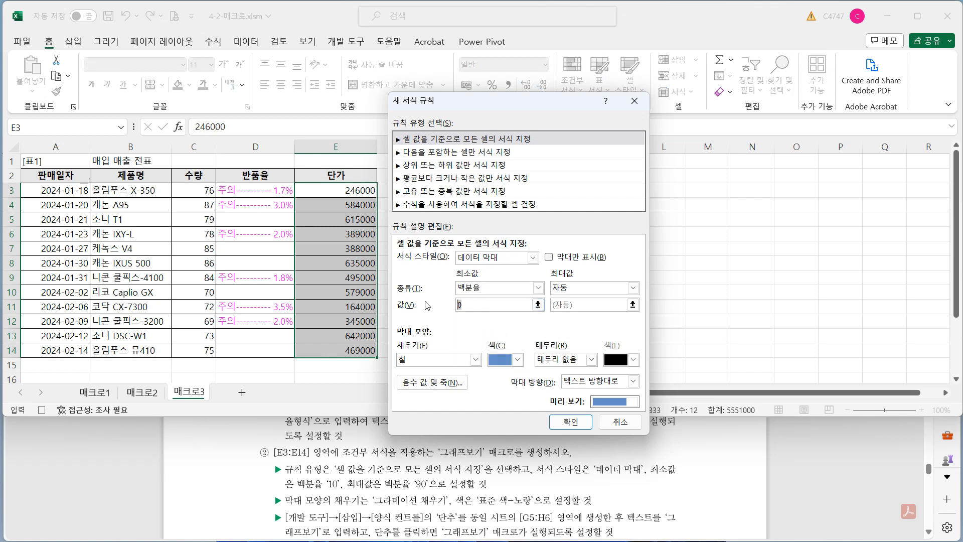
type("10")
left_click(575, 289)
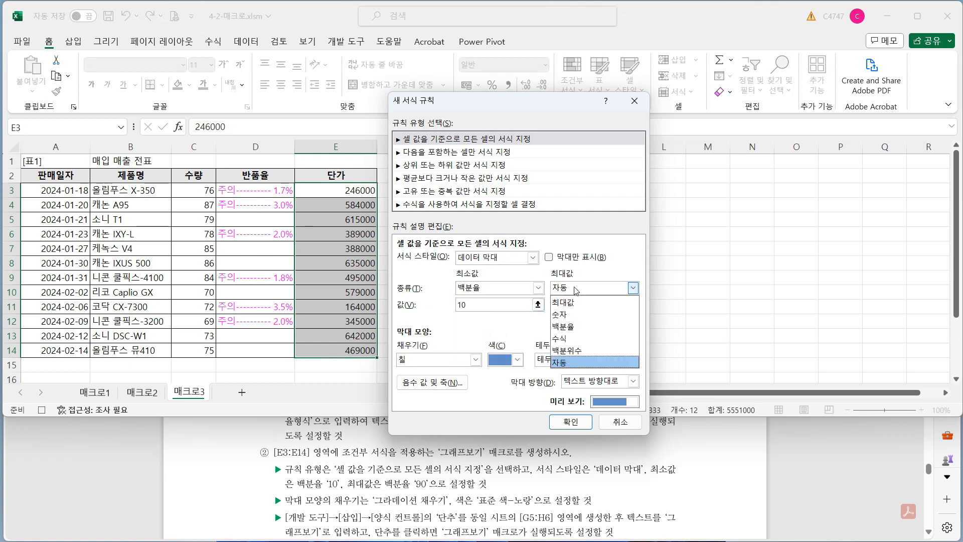
left_click(578, 330)
key("Tab")
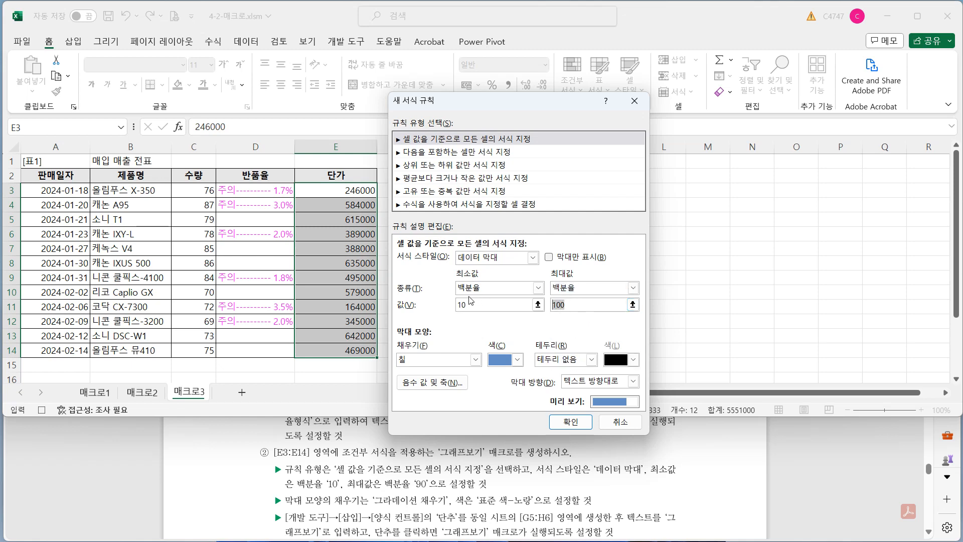
type("90")
Step: Apply the rule with 그라데이션 채우기 bars in the standard colour 노랑, and stop recording the macro
left_click(443, 363)
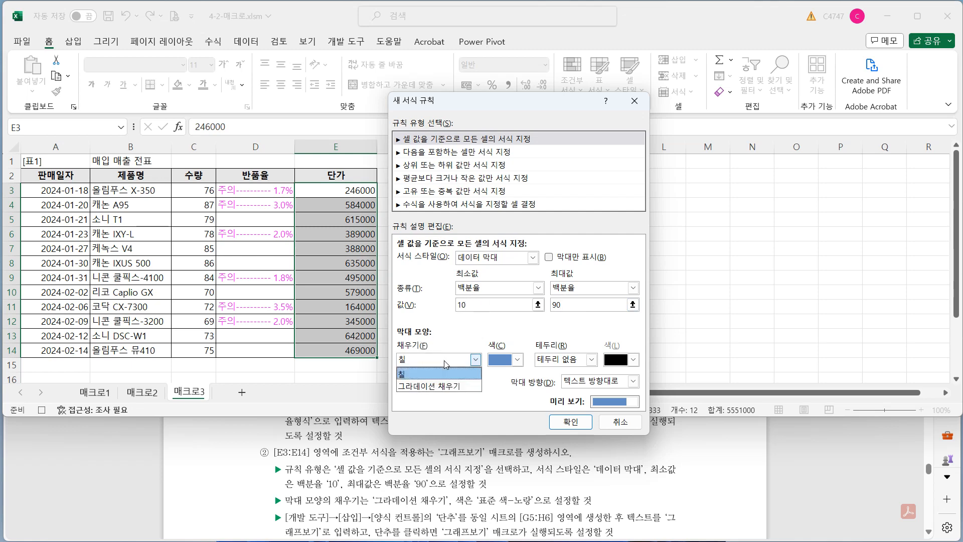
left_click(453, 387)
left_click(509, 366)
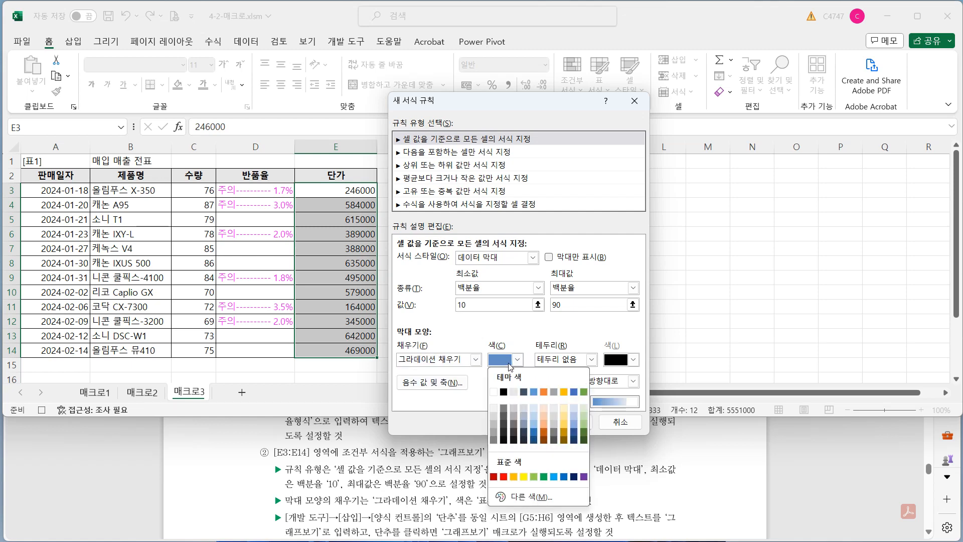
left_click(523, 477)
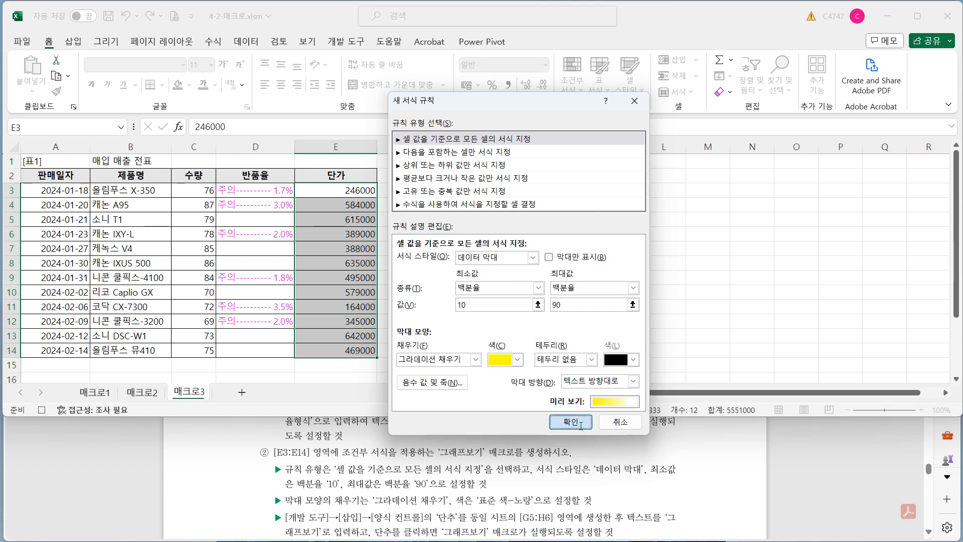
left_click(553, 425)
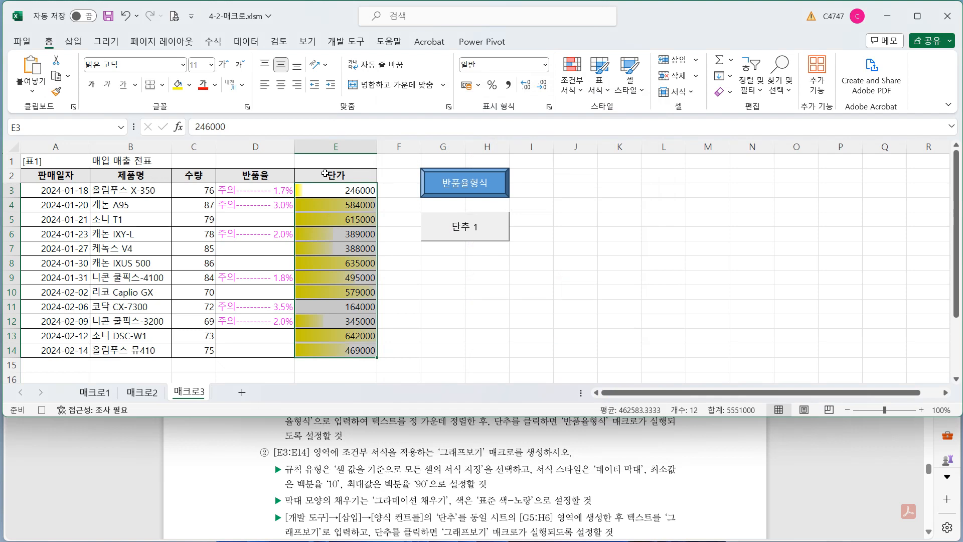
left_click(346, 41)
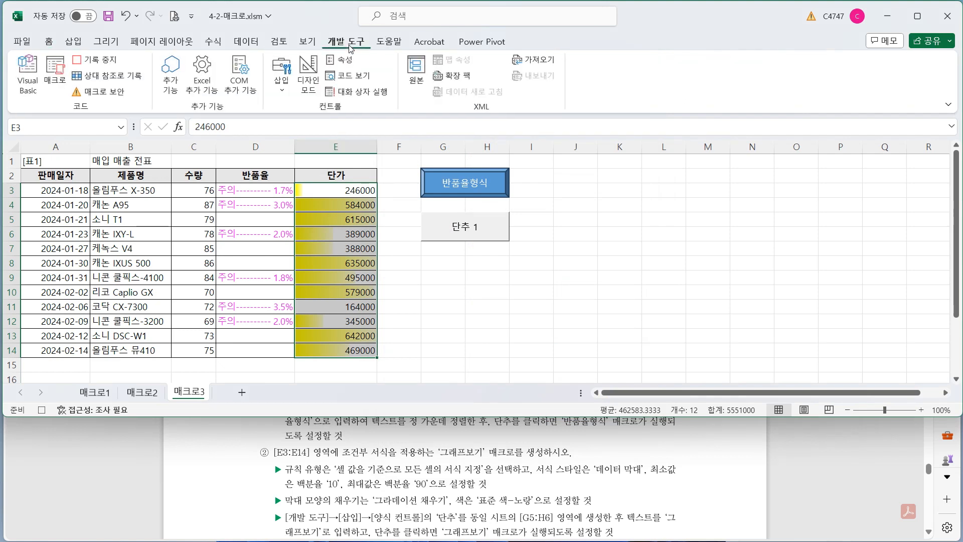
left_click(113, 66)
Step: Change the label of the button over G5:H6 to 그래프보기
right_click(489, 225)
left_click(544, 289)
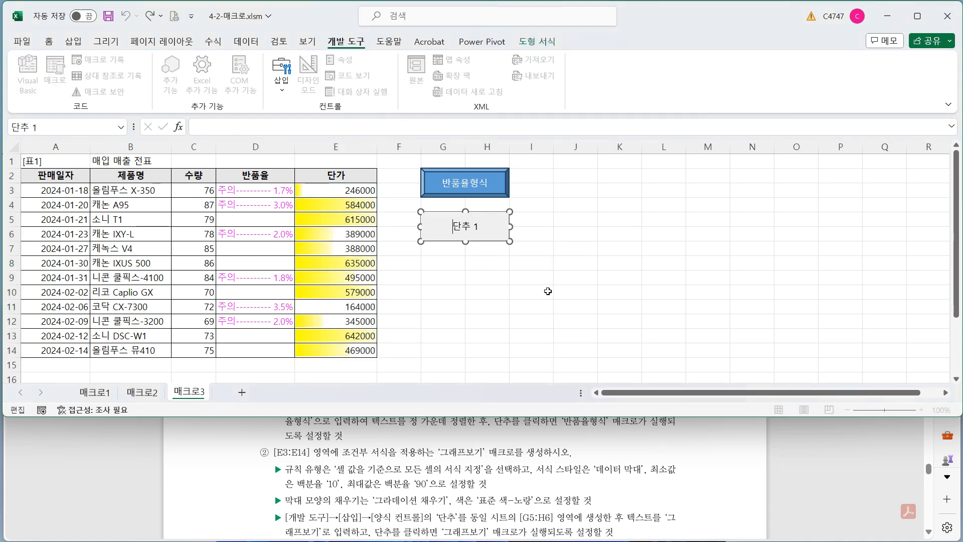
key("BackSpace")
key("BackSpace")
key("BackSpace")
key("BackSpace")
type("그래픕")
type("보기")
left_click(547, 293)
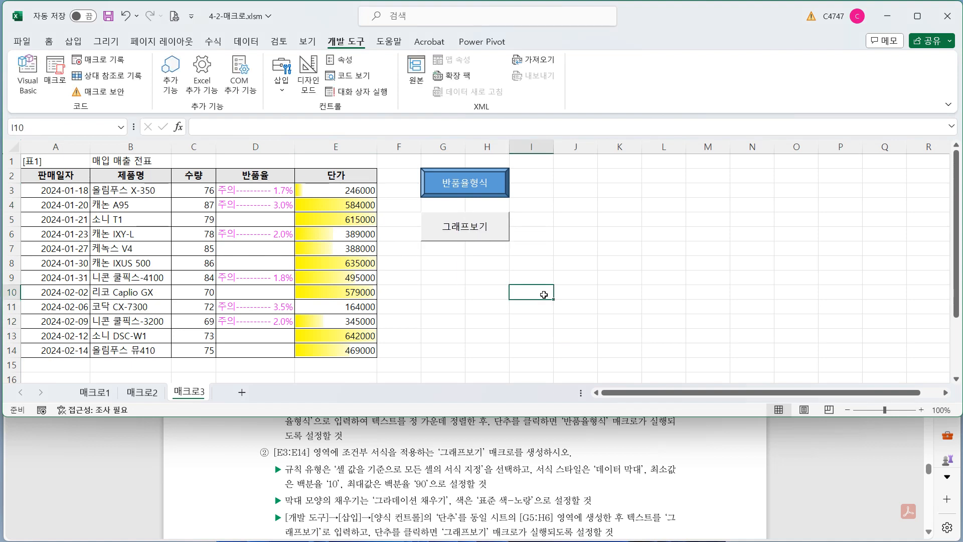
Step: Assign the 그래프보기 macro to the button over G5:H6
right_click(498, 230)
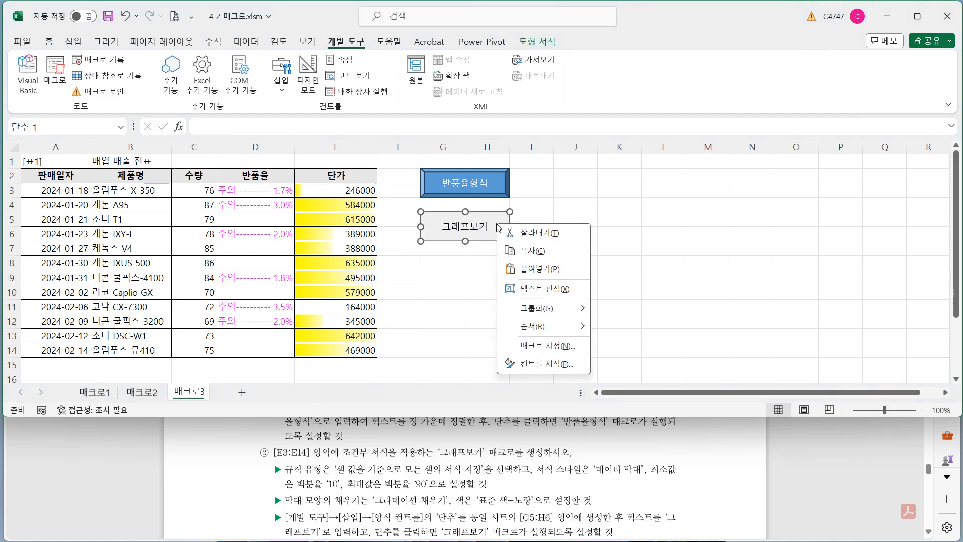
left_click(591, 347)
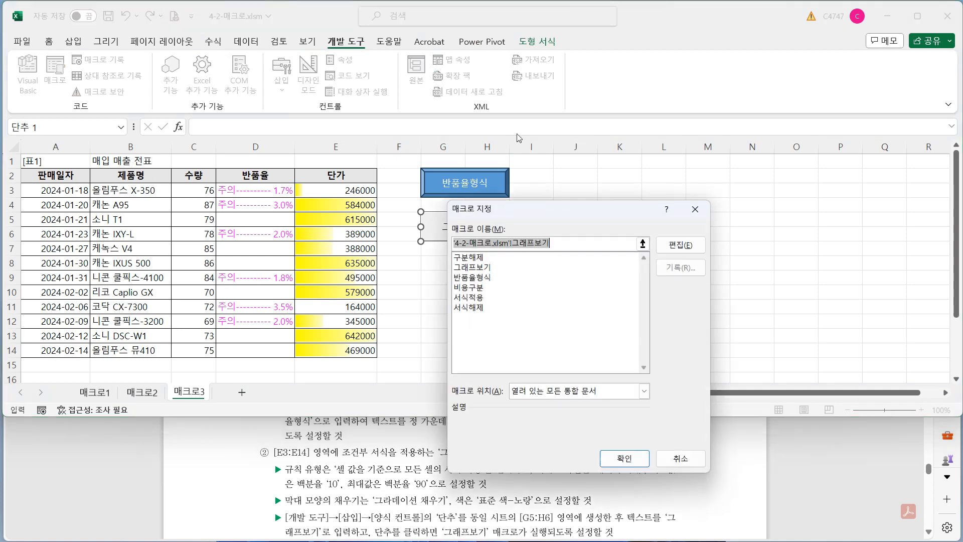
left_click(516, 267)
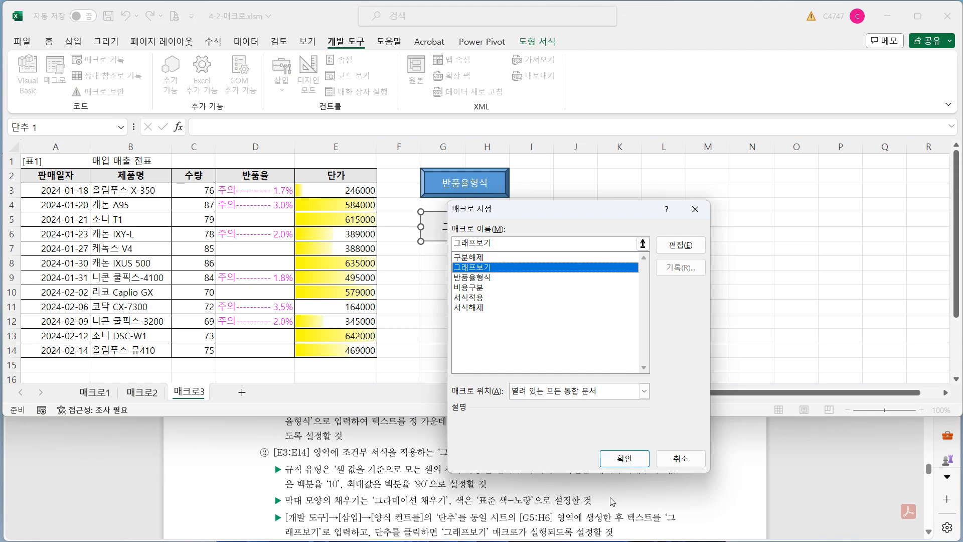
left_click(628, 459)
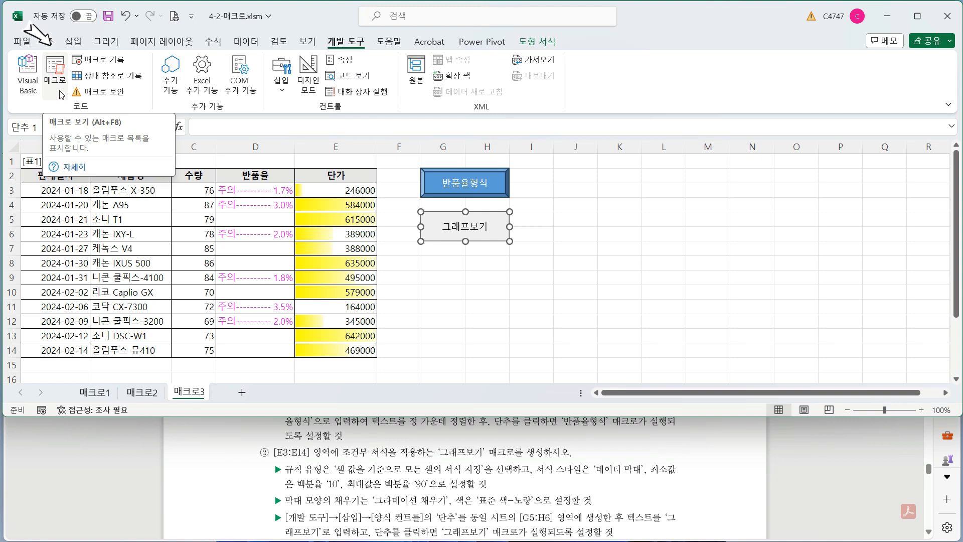
Step: Review the list of macros in the open workbooks, and close it without running any
left_click(56, 75)
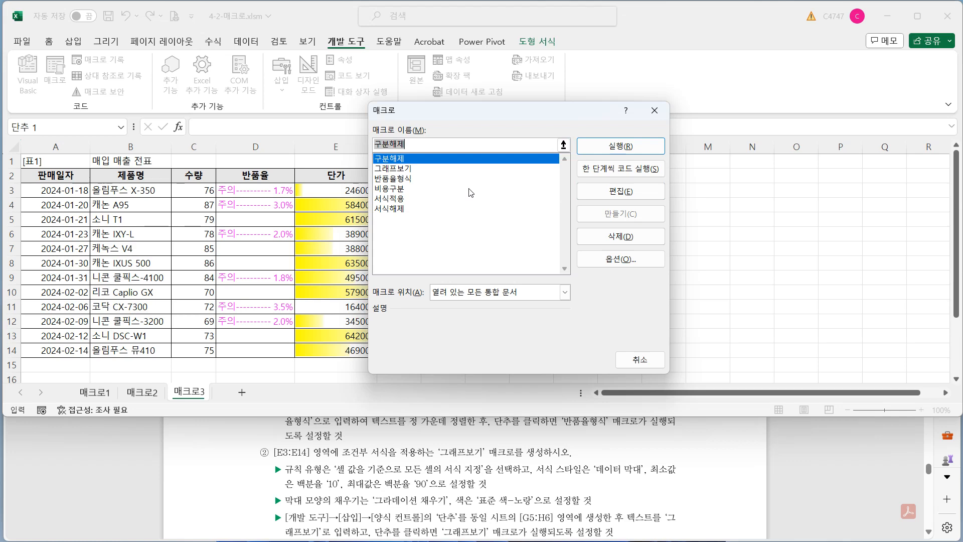
left_click(634, 365)
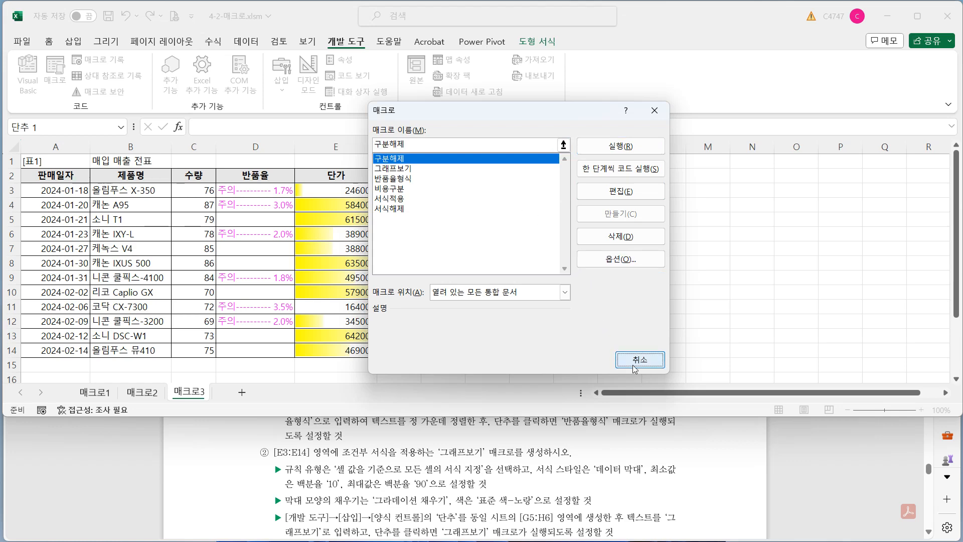
left_click(368, 173)
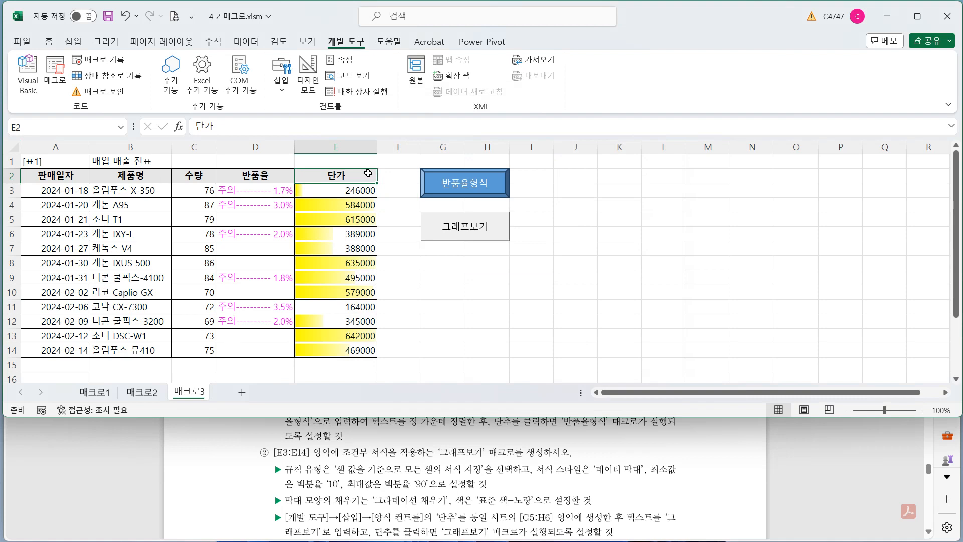